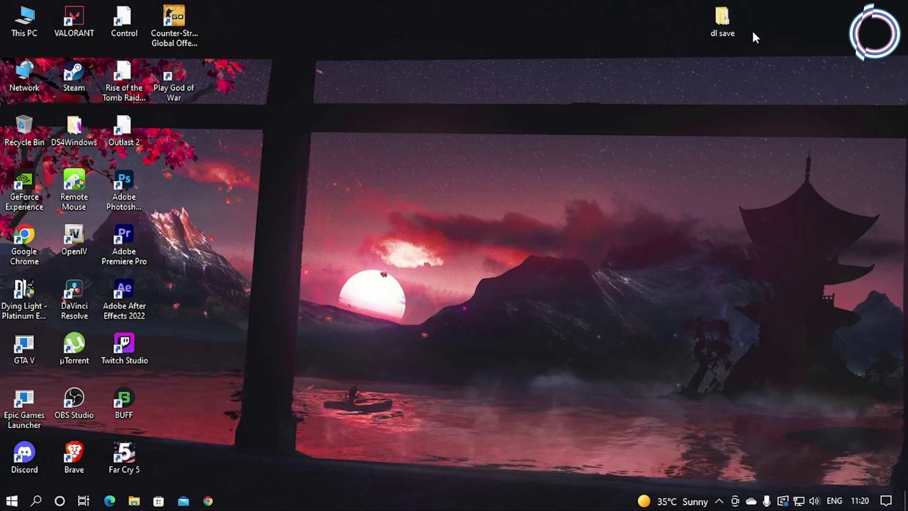
- Open This PC and bring up Properties for New Volume (D:), showing 47.3 GB free of 232 GB
double_click(24, 20)
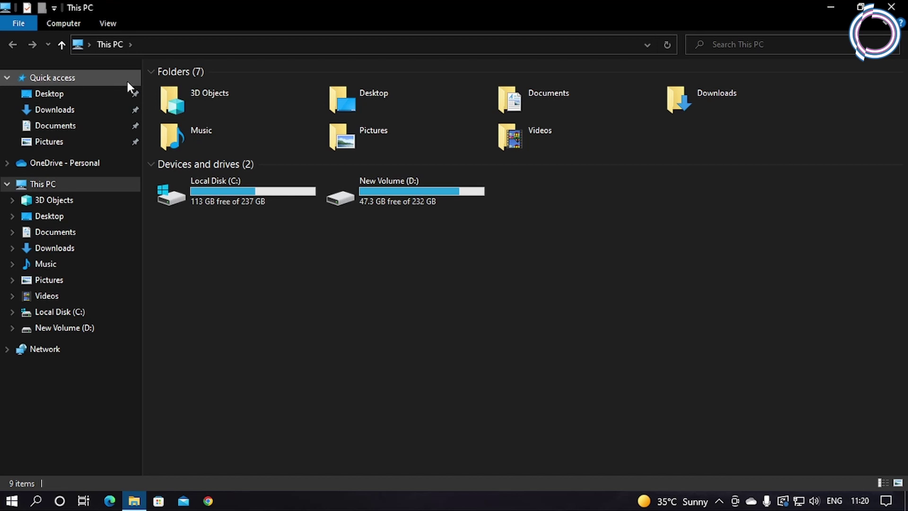
click(223, 191)
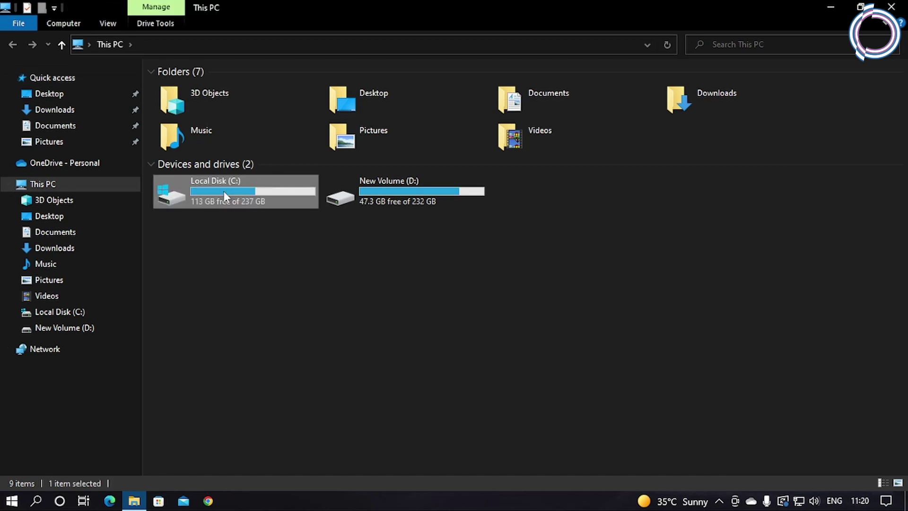
click(378, 203)
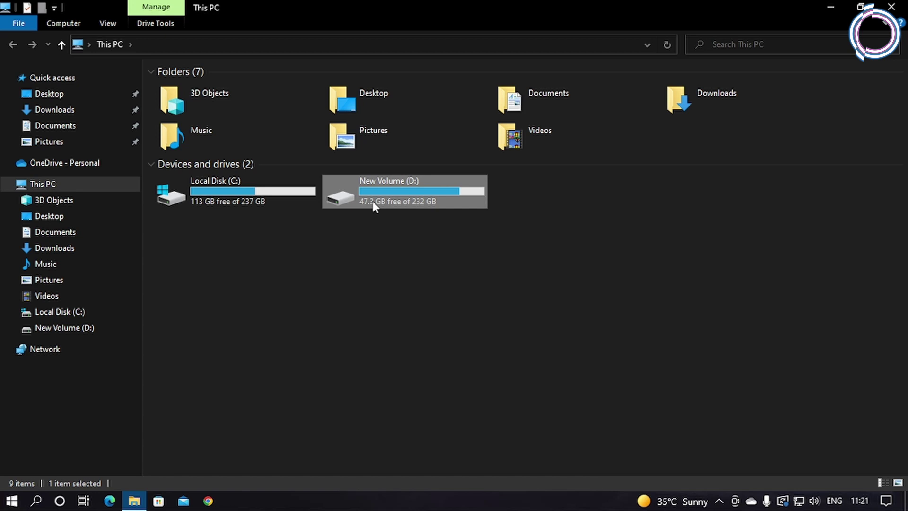
right_click(373, 200)
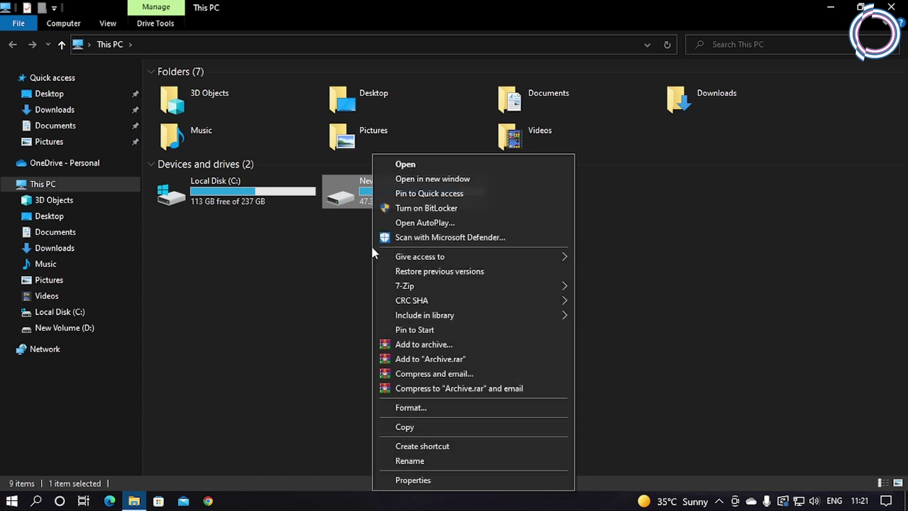
click(414, 478)
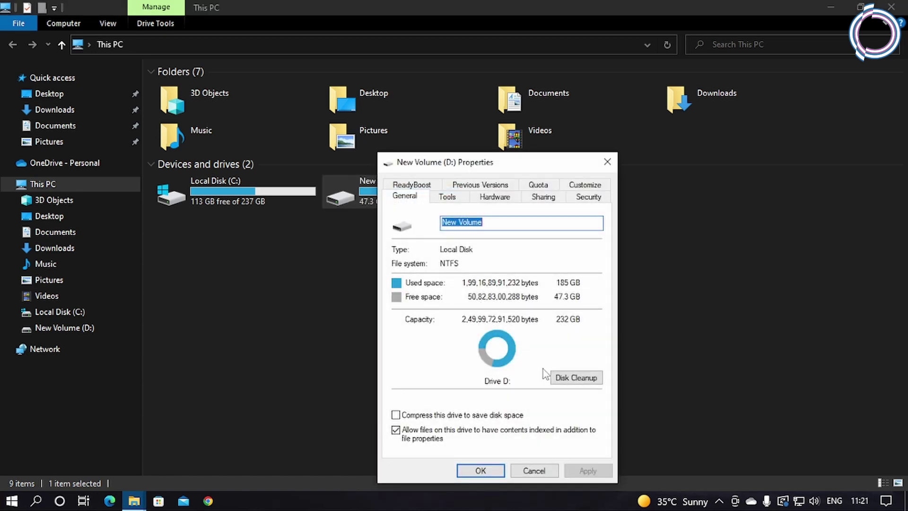
- Run Disk Cleanup on D: including system files, then close the D: Properties dialog
click(569, 379)
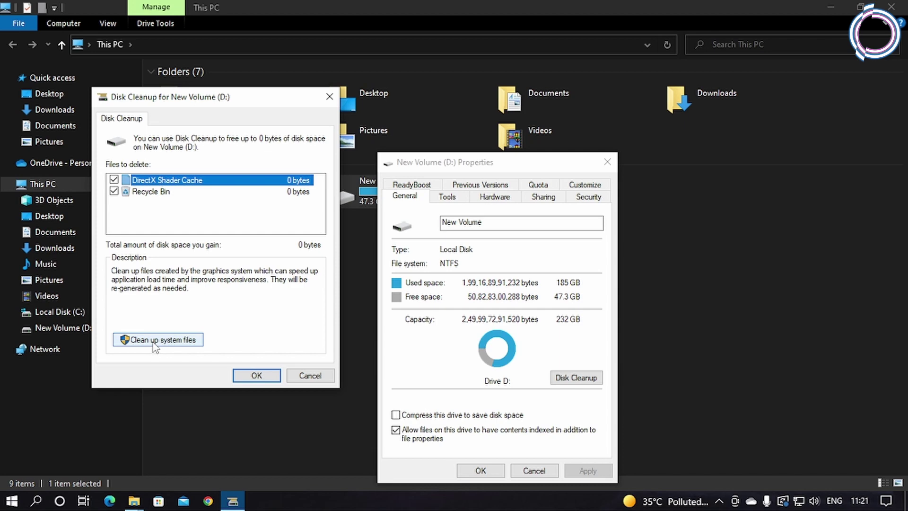
click(153, 340)
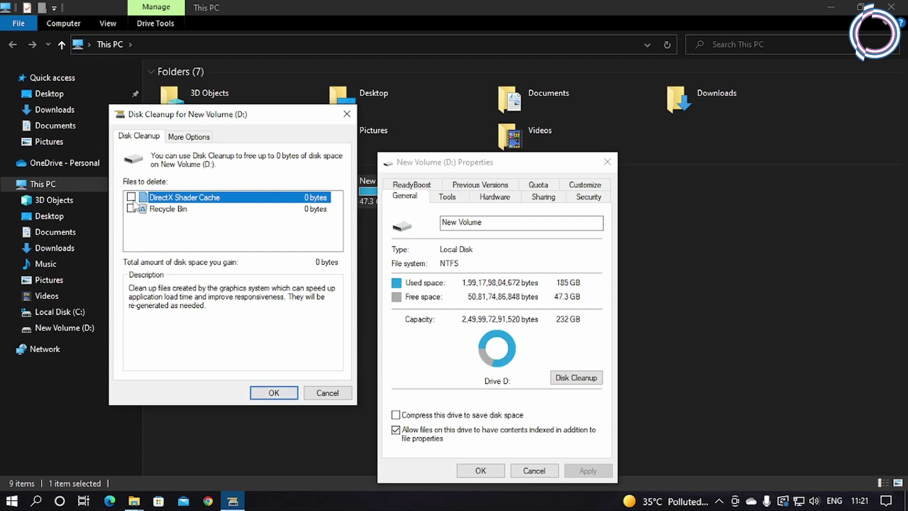
click(274, 393)
click(492, 470)
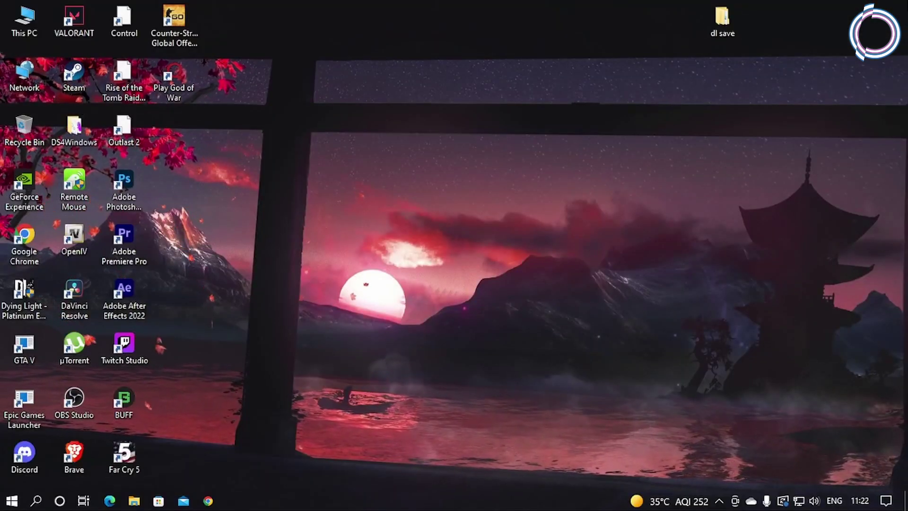
- Open %temp% from Start search and permanently delete its 22 items, skipping the in-use file
key(super)
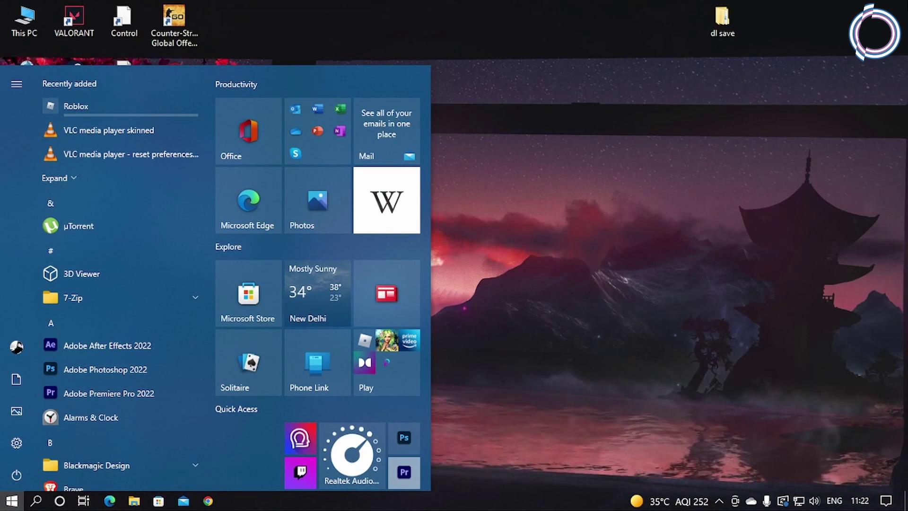
text(%)
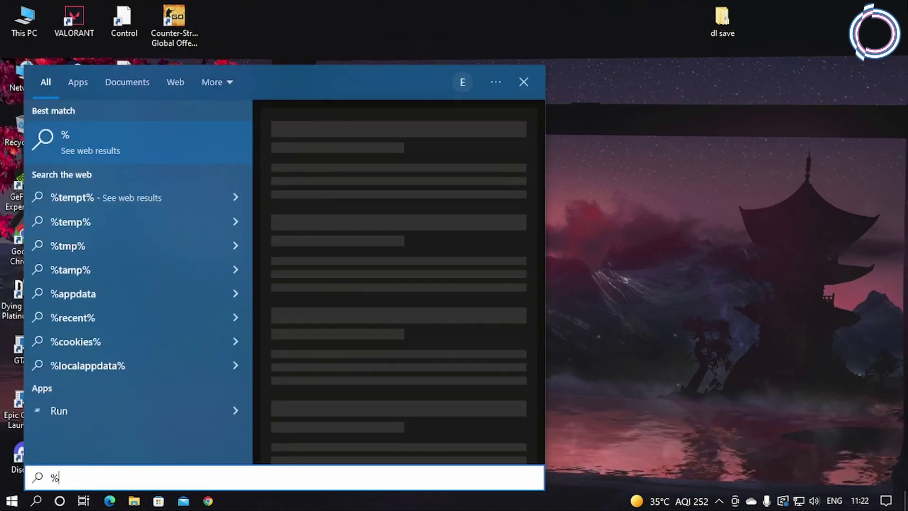
text(temp%)
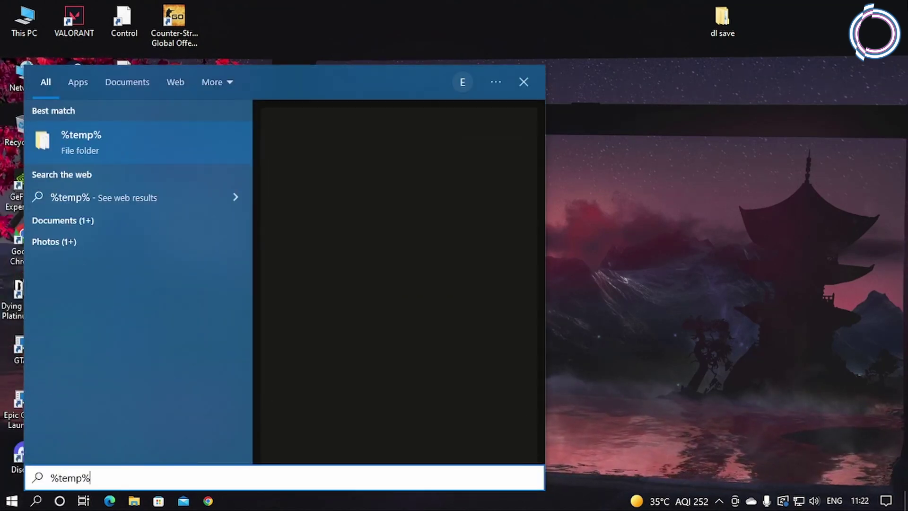
key(Return)
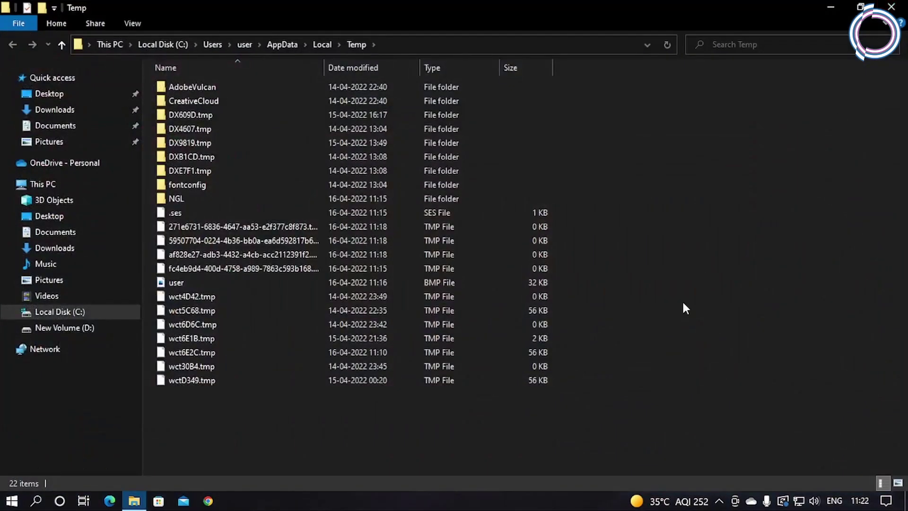
drag(210, 430, 220, 83)
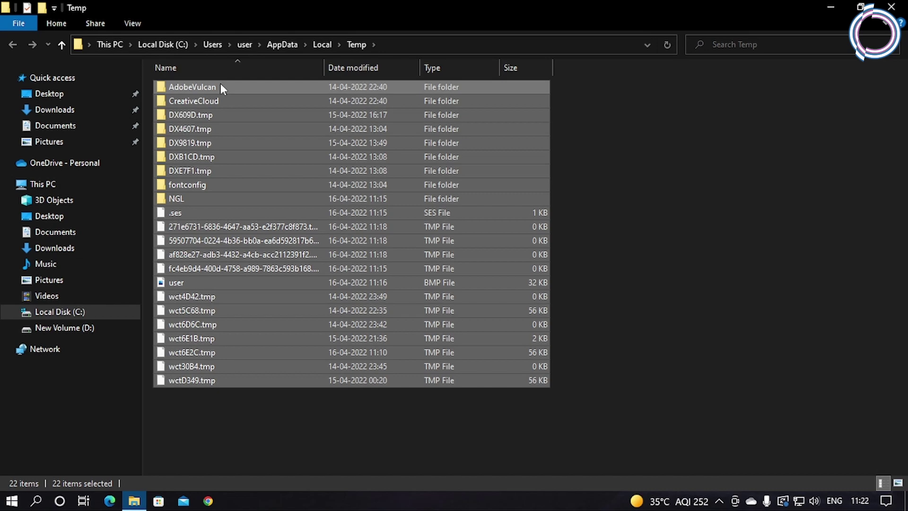
key(shift+Delete)
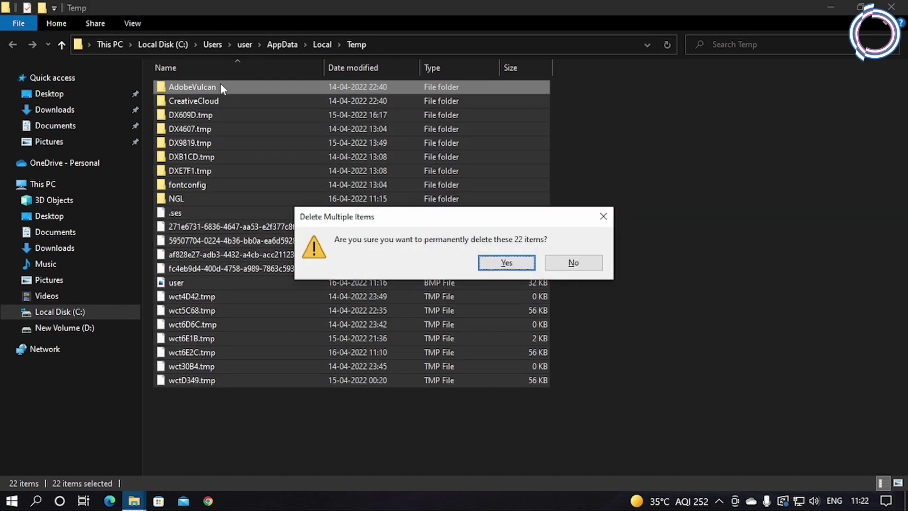
key(Return)
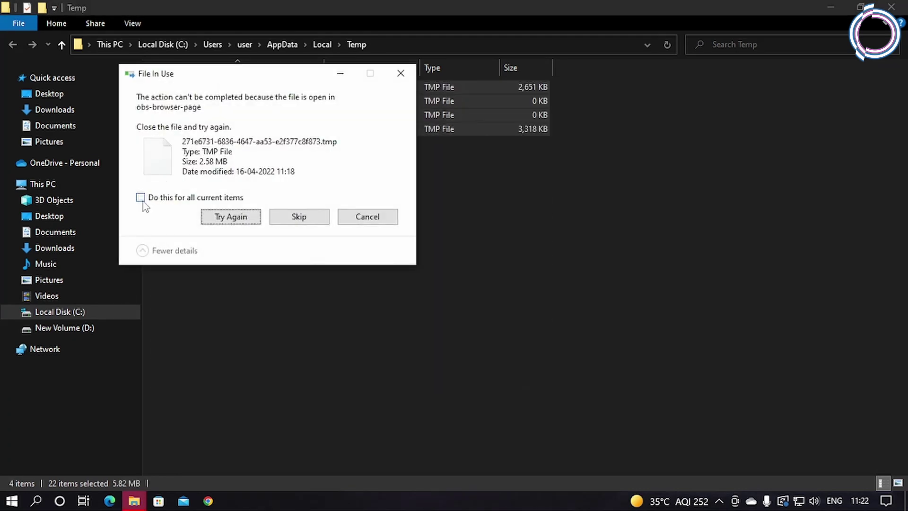
click(235, 221)
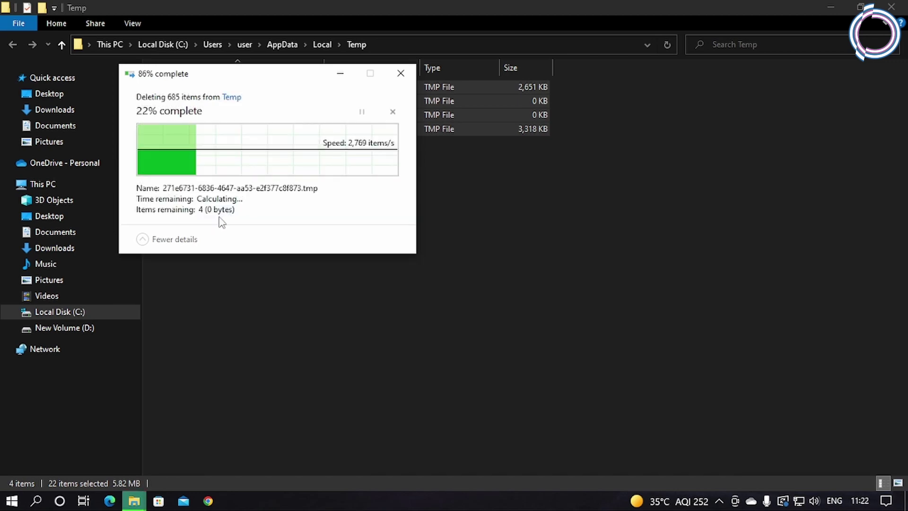
click(295, 223)
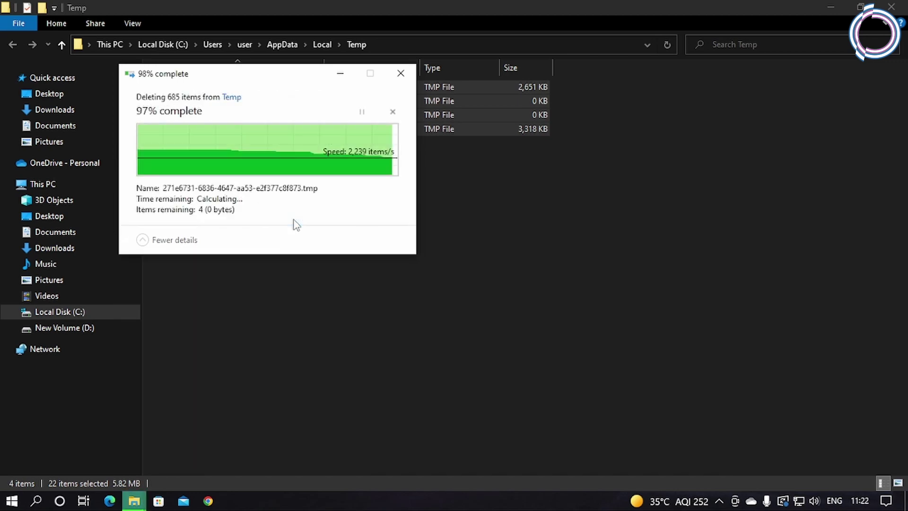
click(892, 6)
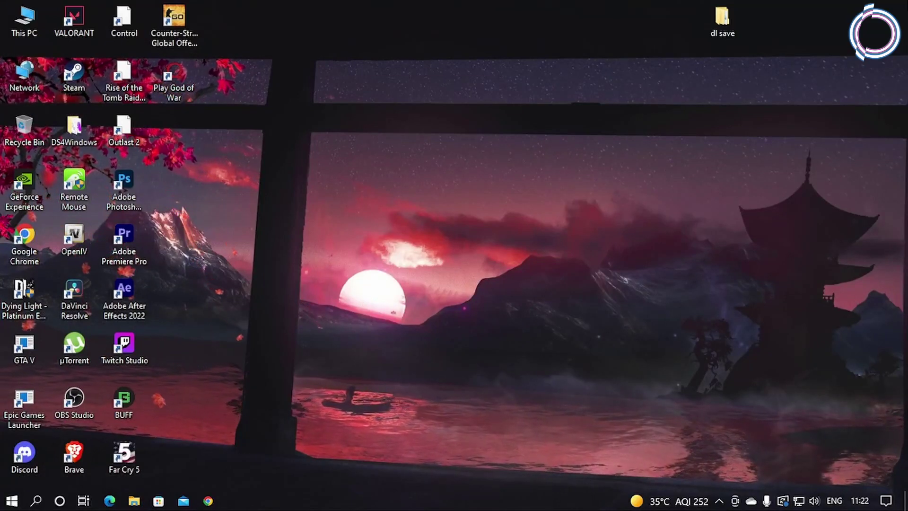
- Open Prefetch via Run and permanently delete all 214 files, skipping any in use
key(super+r)
text(p)
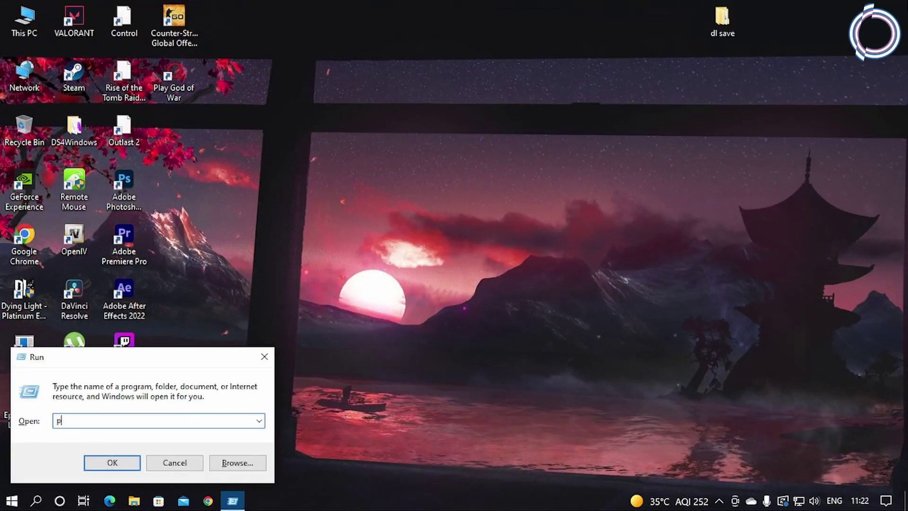
text(refetch)
key(Return)
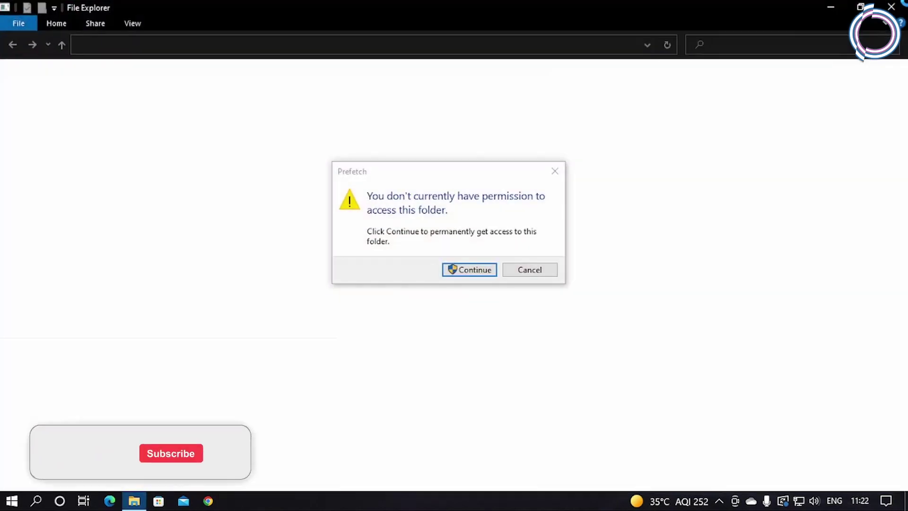
click(478, 268)
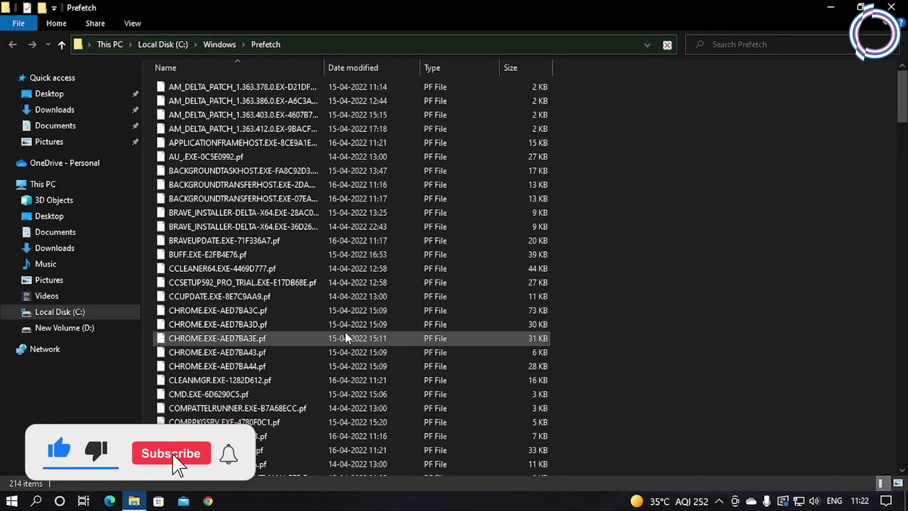
key(ctrl+a)
key(shift+Delete)
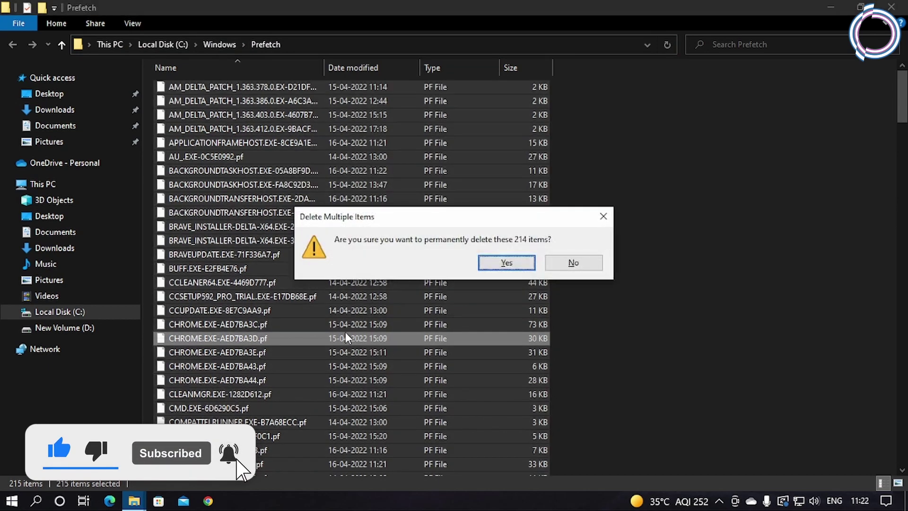
key(Return)
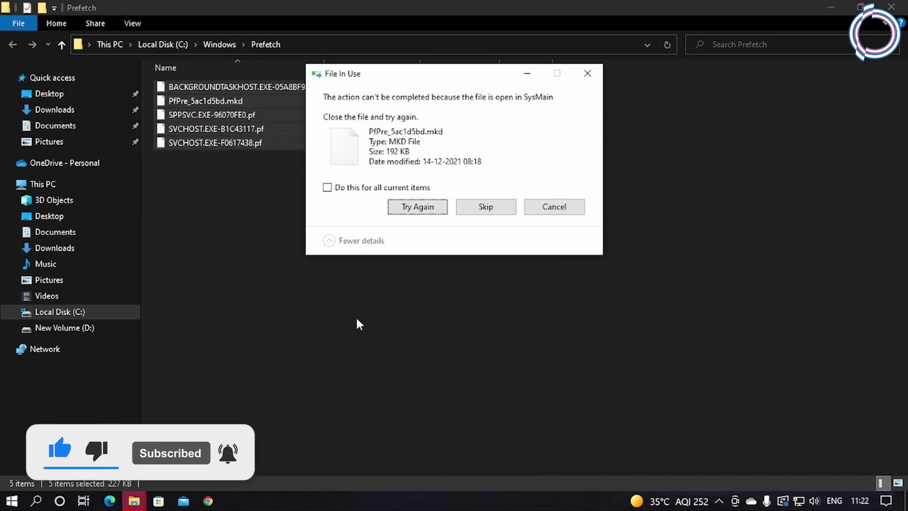
click(327, 187)
click(486, 206)
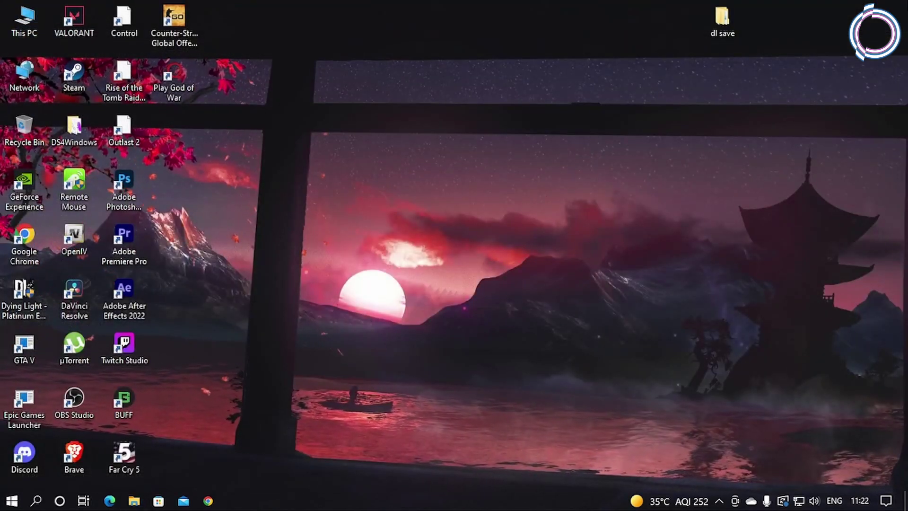
- Open the Windows Temp folder via Run and delete its 12 items, skipping in-use log files
key(super+r)
text(temp)
key(Return)
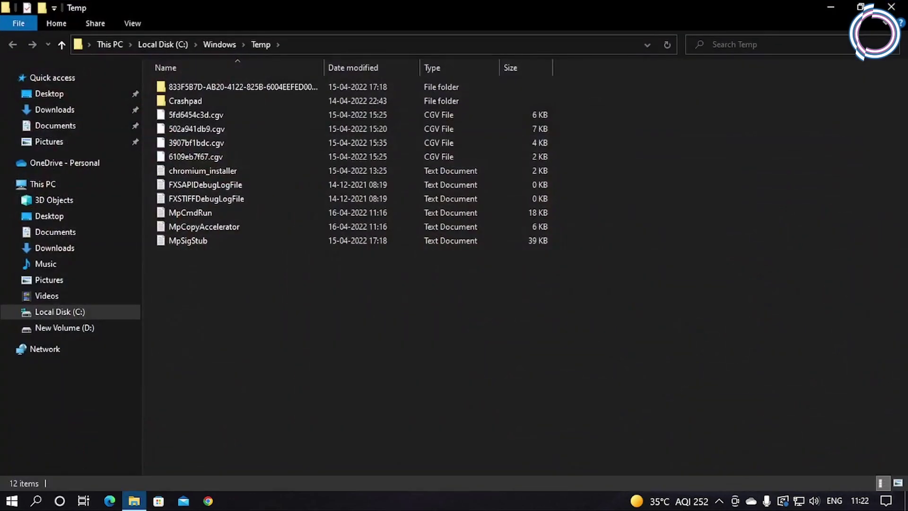
drag(450, 372, 197, 61)
key(Return)
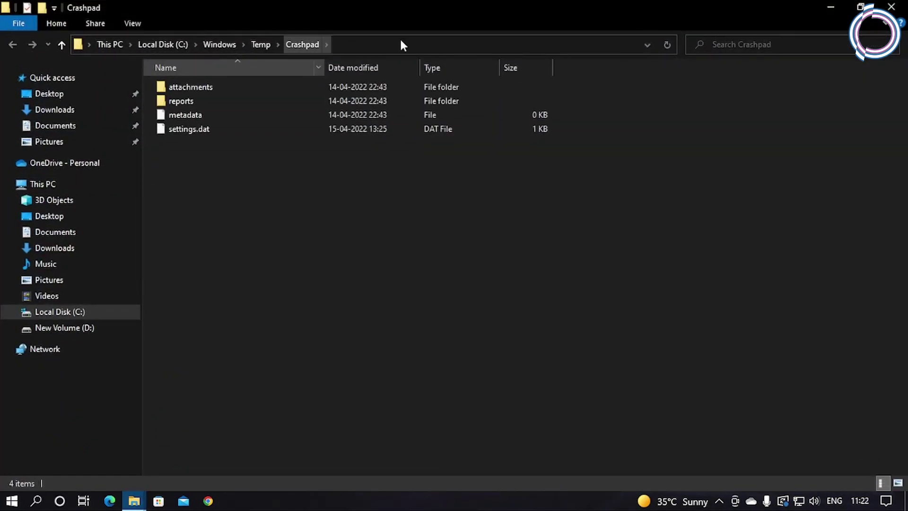
click(264, 46)
drag(228, 274, 191, 80)
key(Delete)
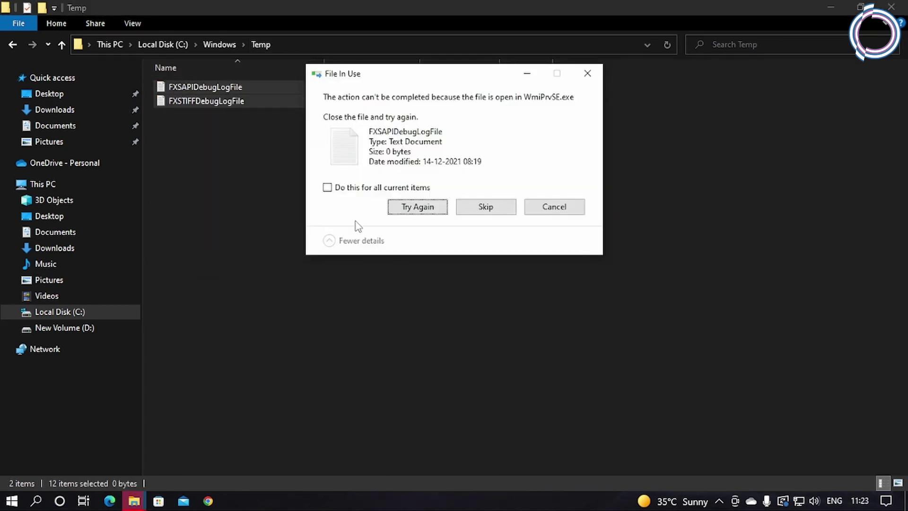
click(328, 187)
click(483, 207)
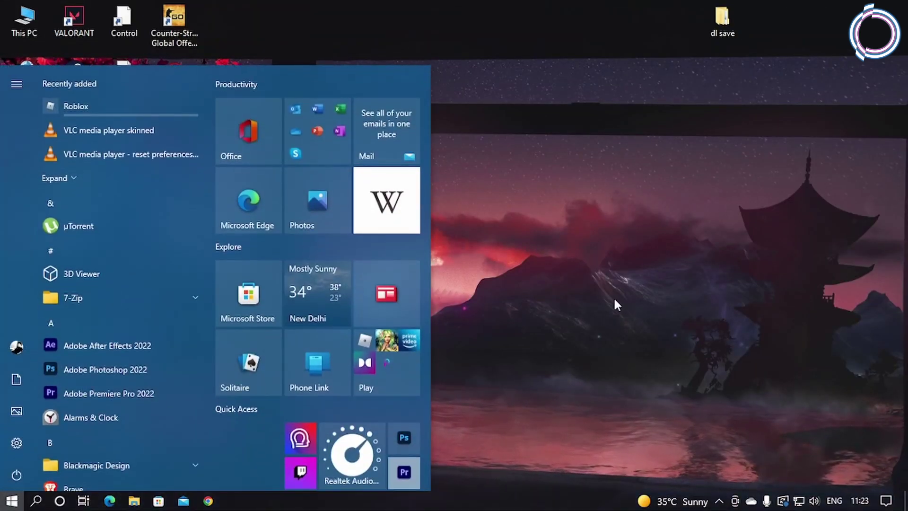
- Launch Optimize Drives by searching 'defrag', then close it
text(defrag)
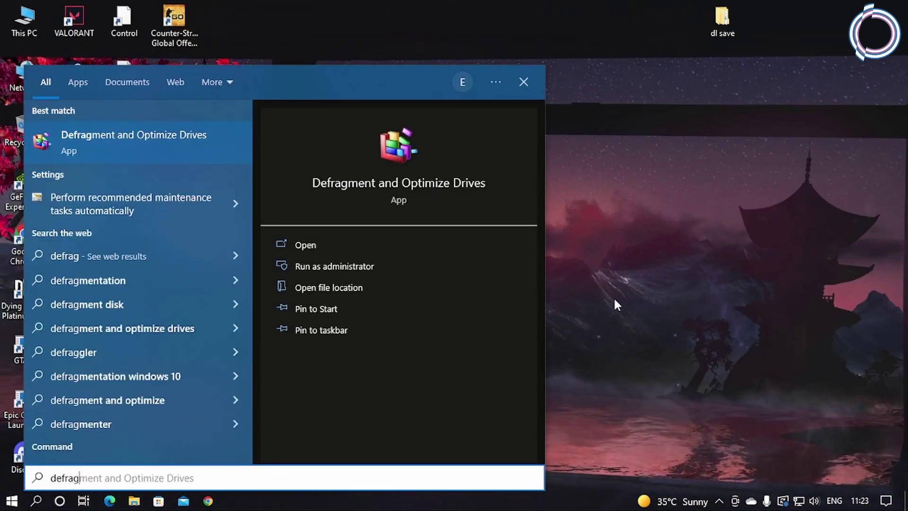
key(Return)
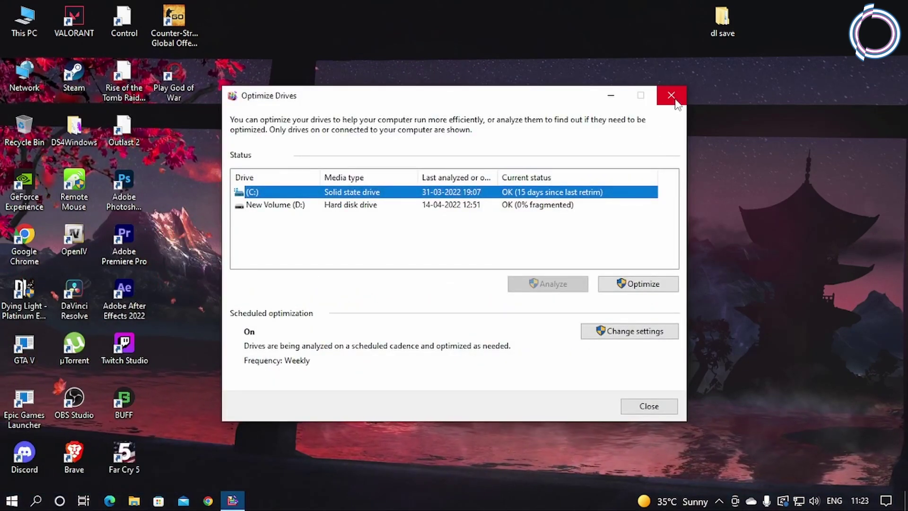
click(676, 99)
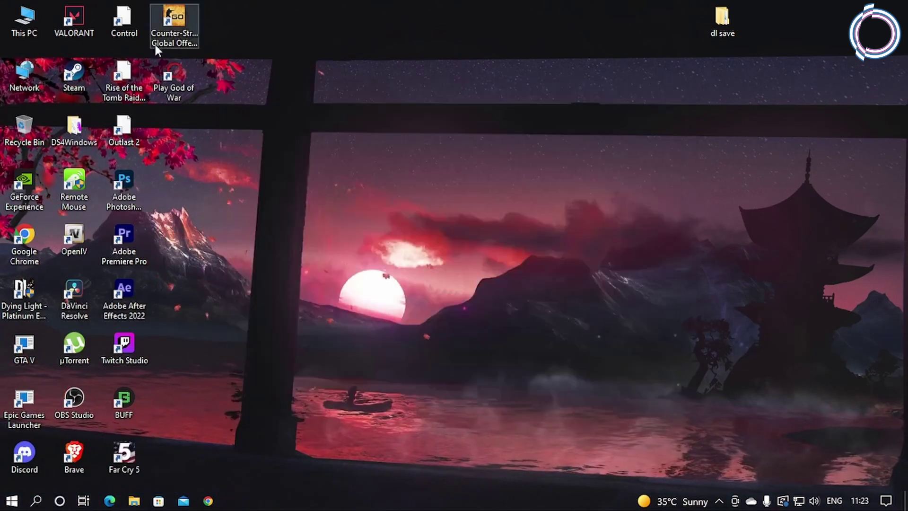
- Reopen New Volume (D:) Properties from This PC on its Tools page
double_click(38, 15)
right_click(367, 192)
click(389, 479)
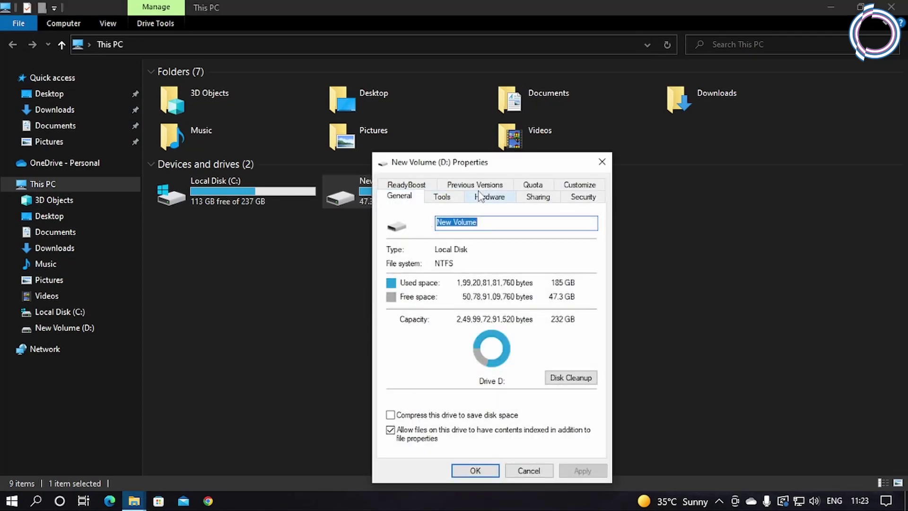
click(442, 197)
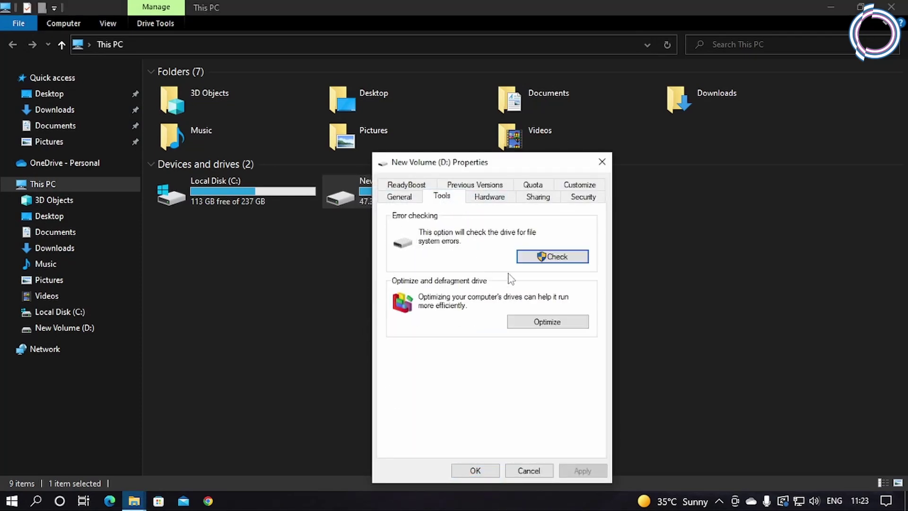
- Open Optimize Drives from Tools, close D: Properties, analyse and defragment New Volume (D:), then close
click(529, 323)
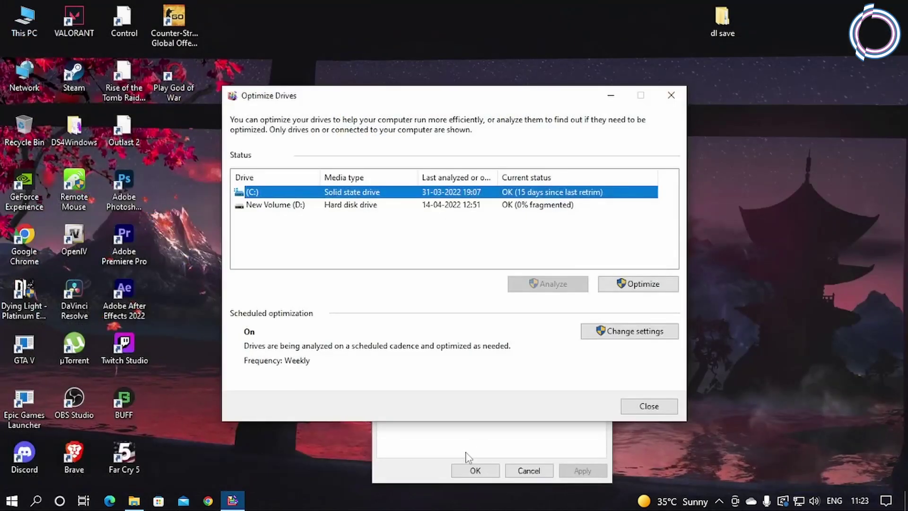
click(468, 457)
click(474, 469)
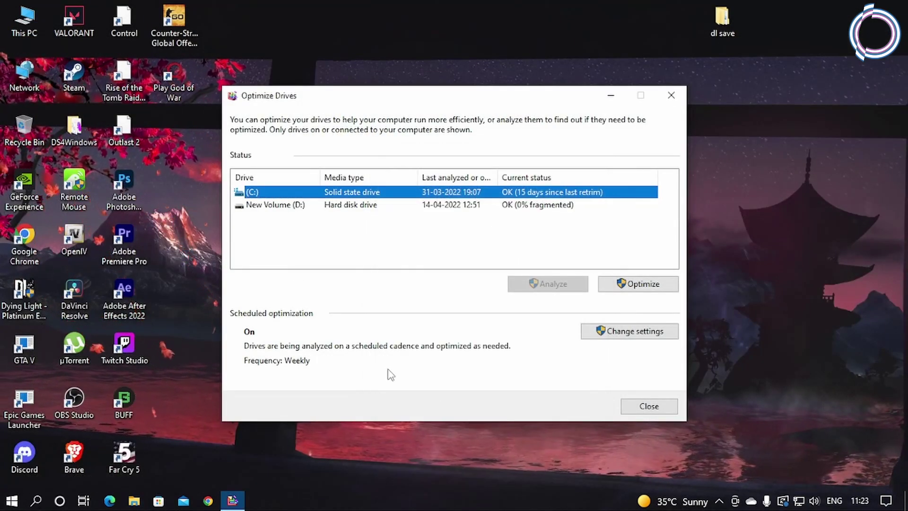
click(335, 206)
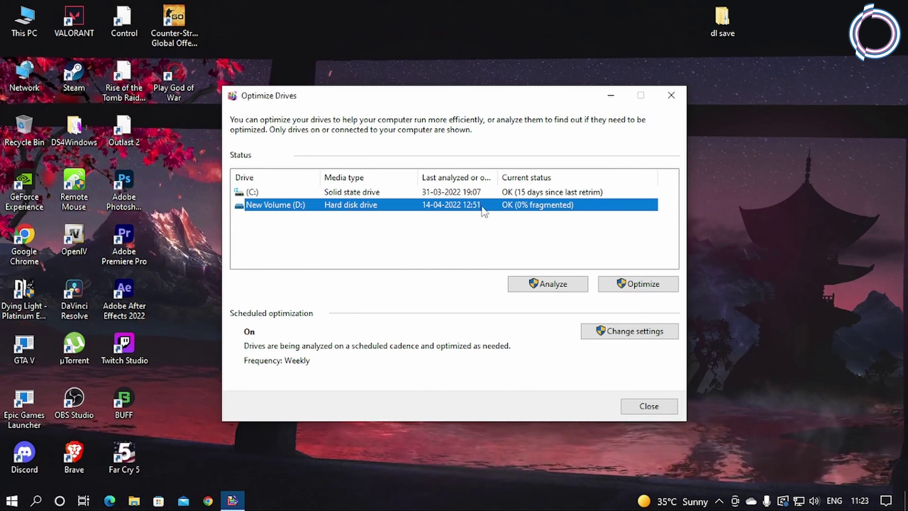
click(547, 286)
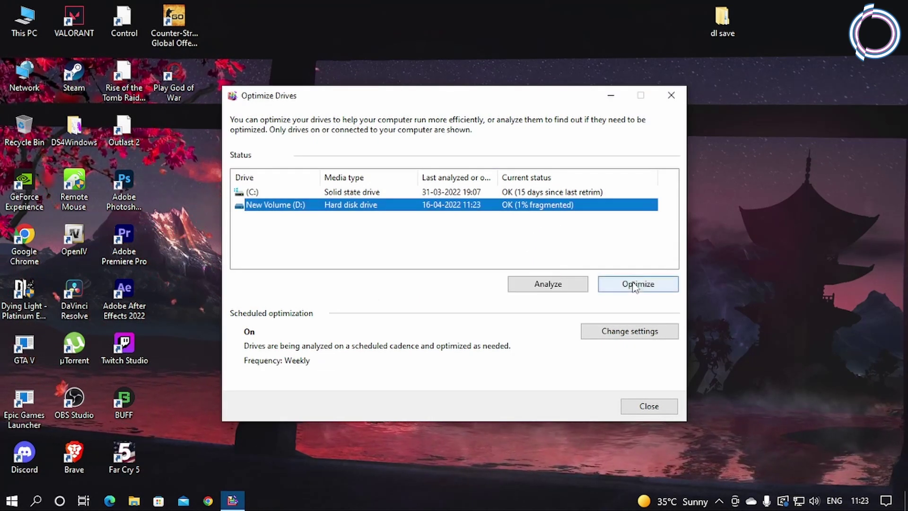
click(634, 285)
click(536, 208)
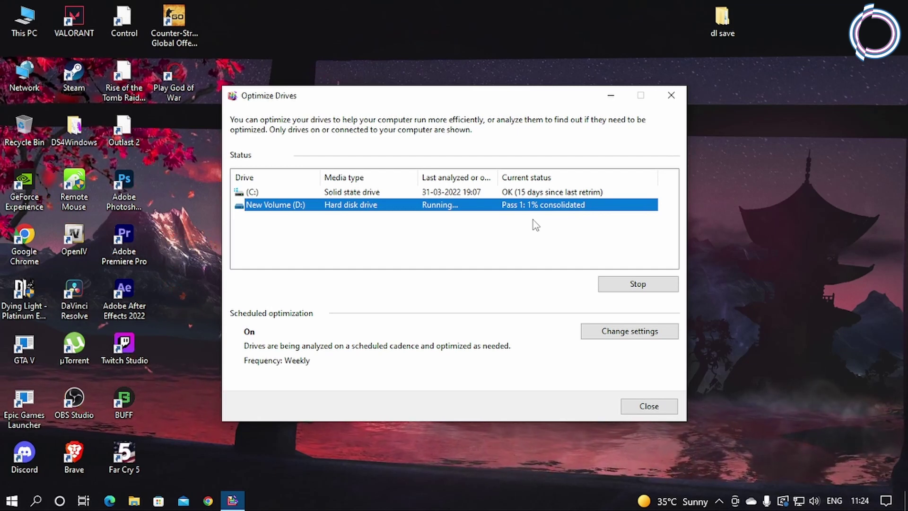
click(671, 95)
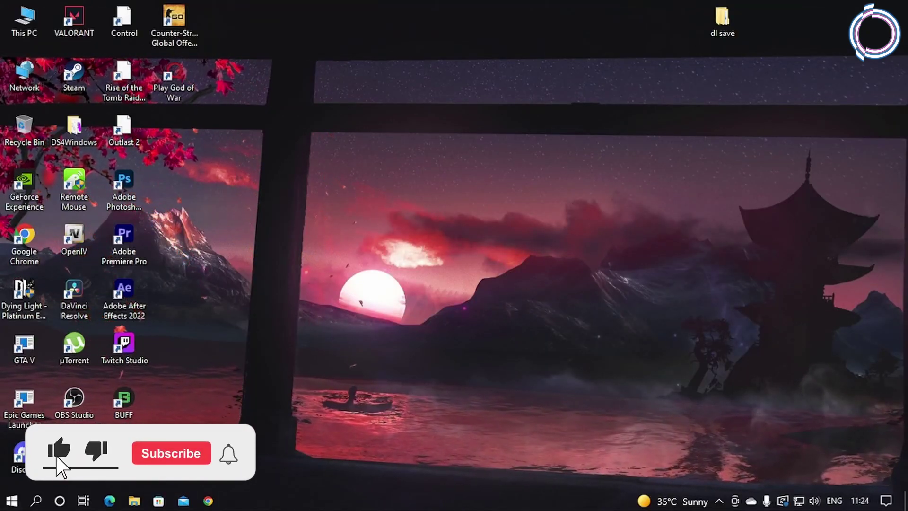
- Show the taskbar menu, briefly view drives C: and D: in This PC, then show the taskbar menu again
right_click(380, 500)
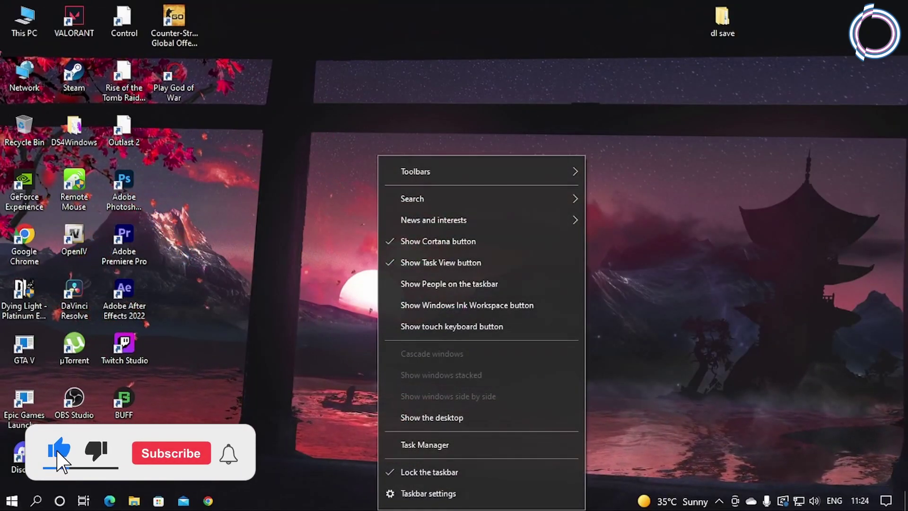
click(274, 298)
double_click(28, 25)
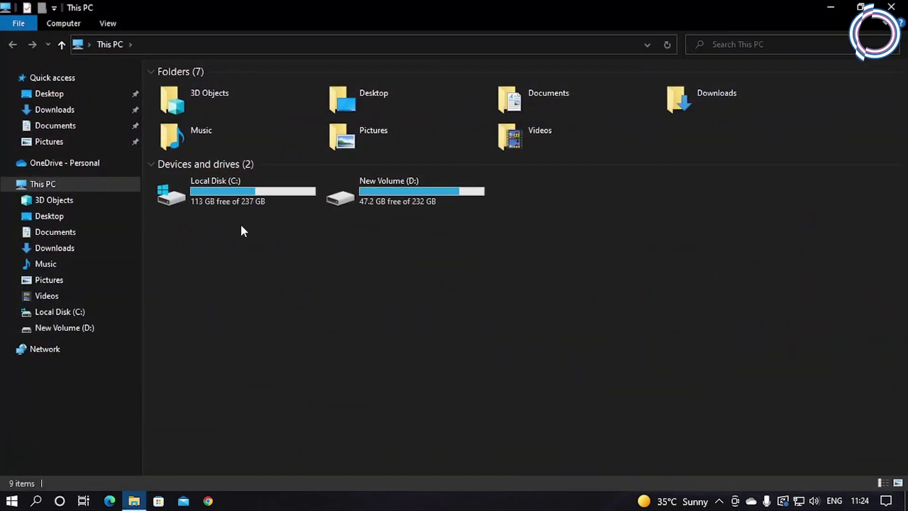
click(234, 197)
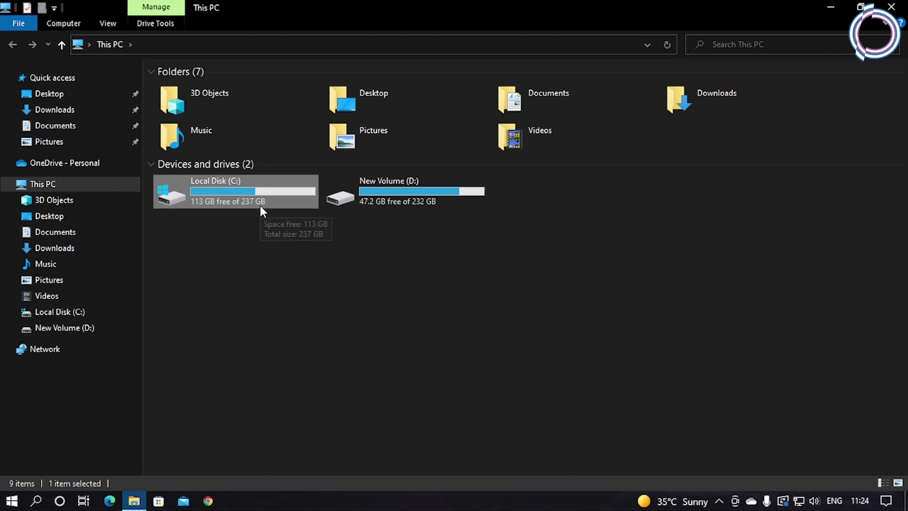
click(335, 196)
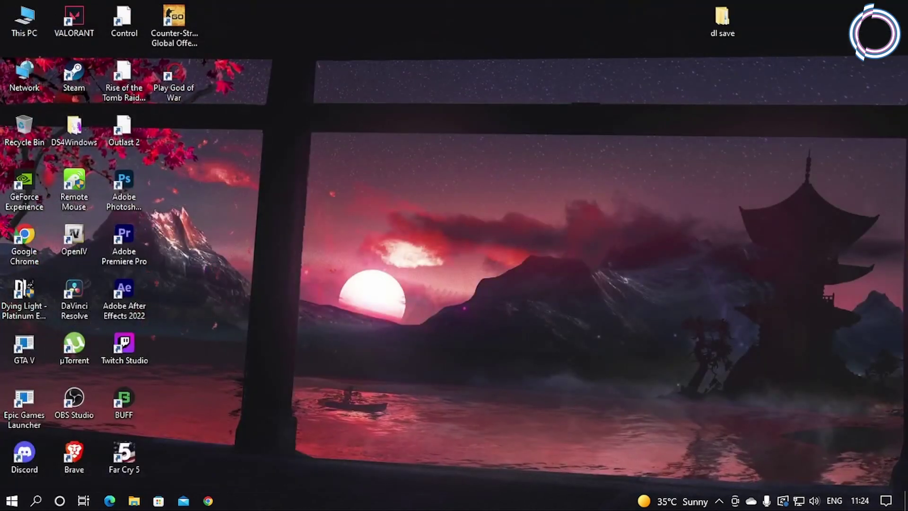
right_click(375, 500)
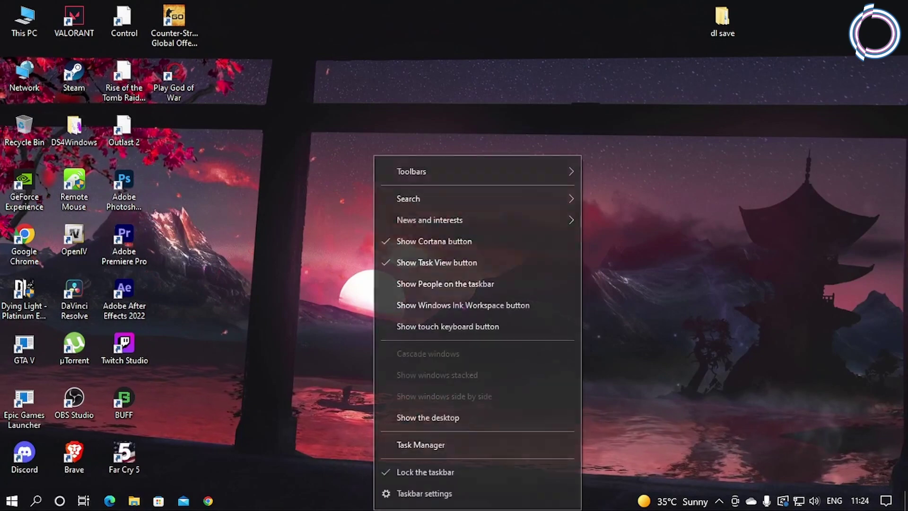
- Open Task Manager's Startup list and review Lively Wallpaper, OneDrive, MSI Center and Overwolf Launcher
click(396, 445)
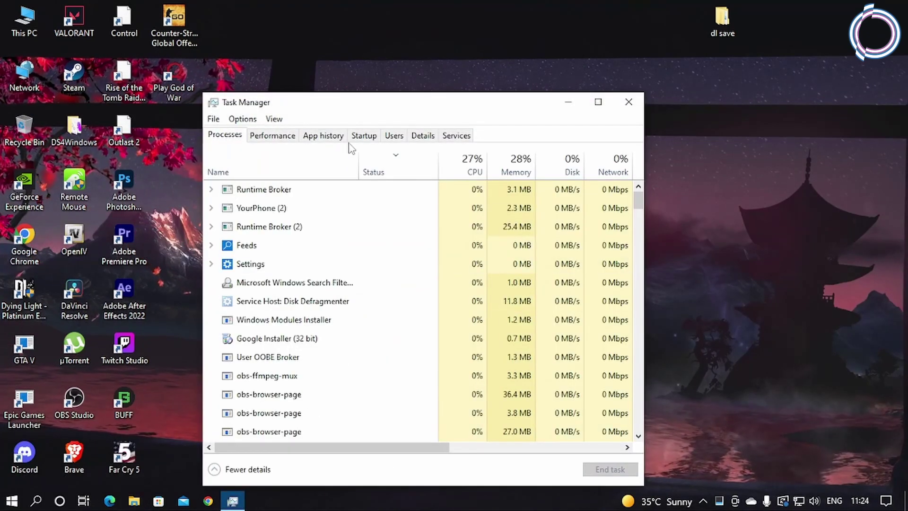
click(364, 135)
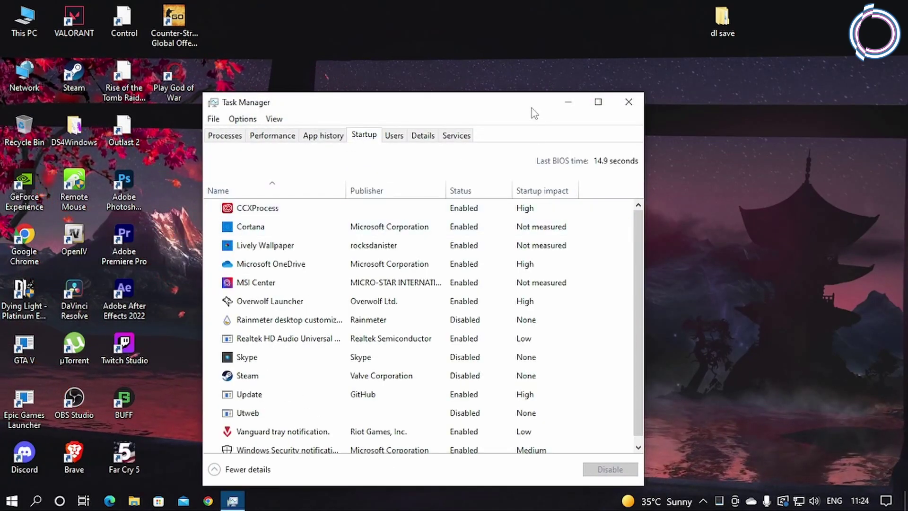
drag(534, 114, 544, 54)
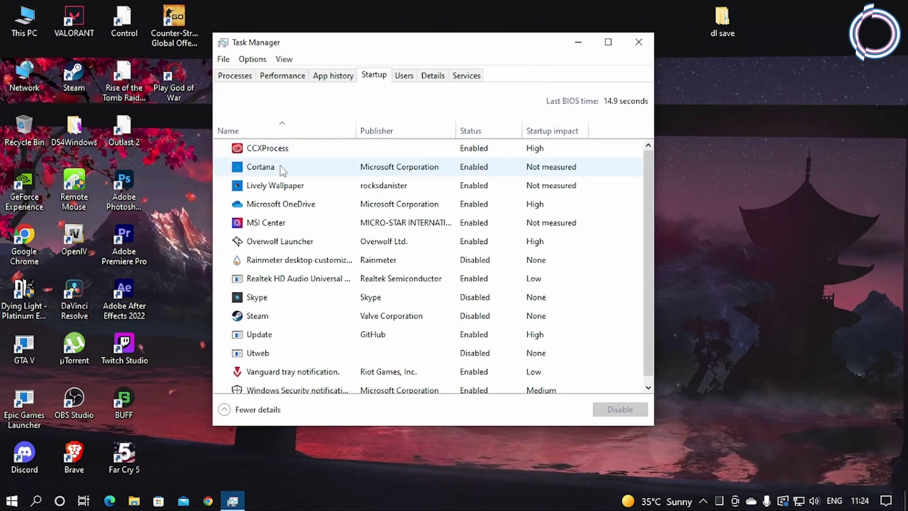
click(388, 186)
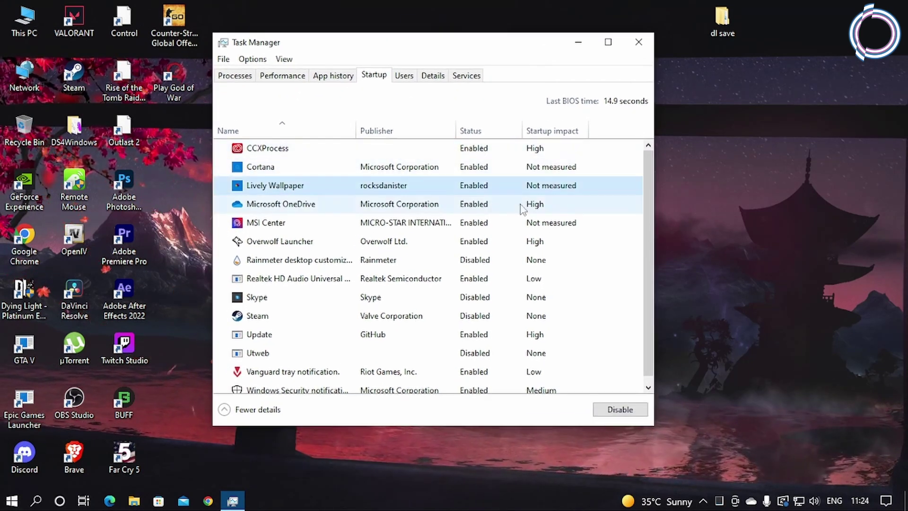
click(497, 208)
click(490, 223)
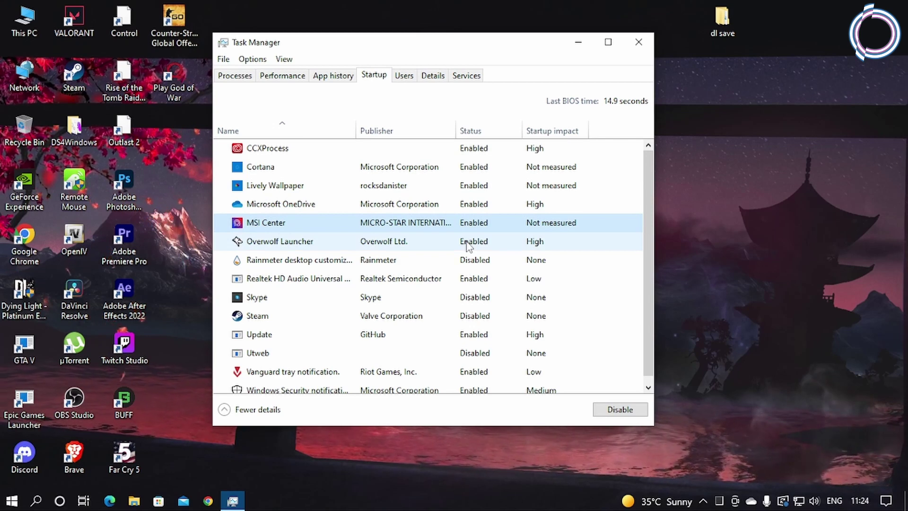
click(468, 243)
- Enable then disable Rainmeter at startup, select Steam, and close Task Manager
click(473, 260)
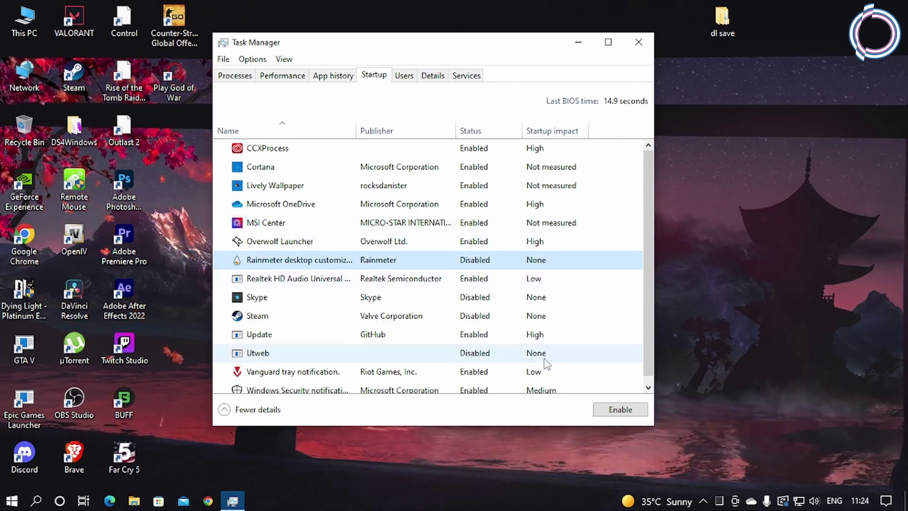
click(620, 409)
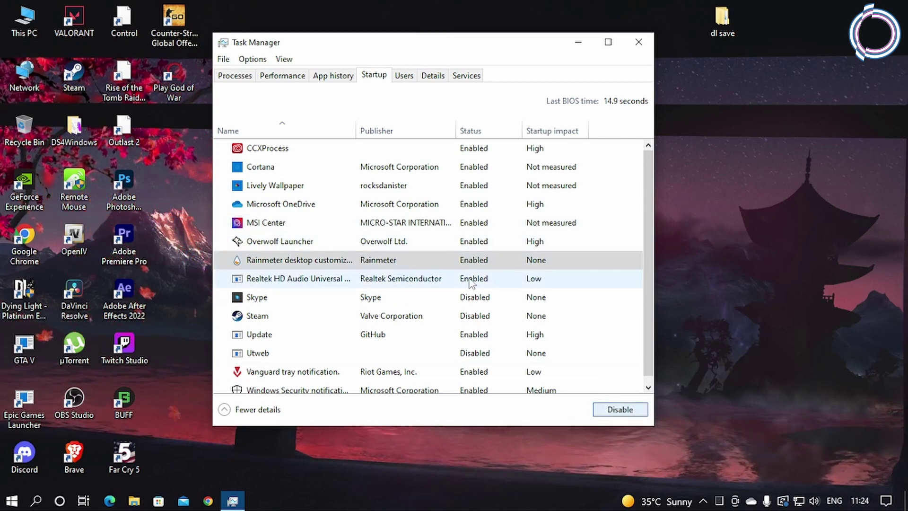
click(484, 263)
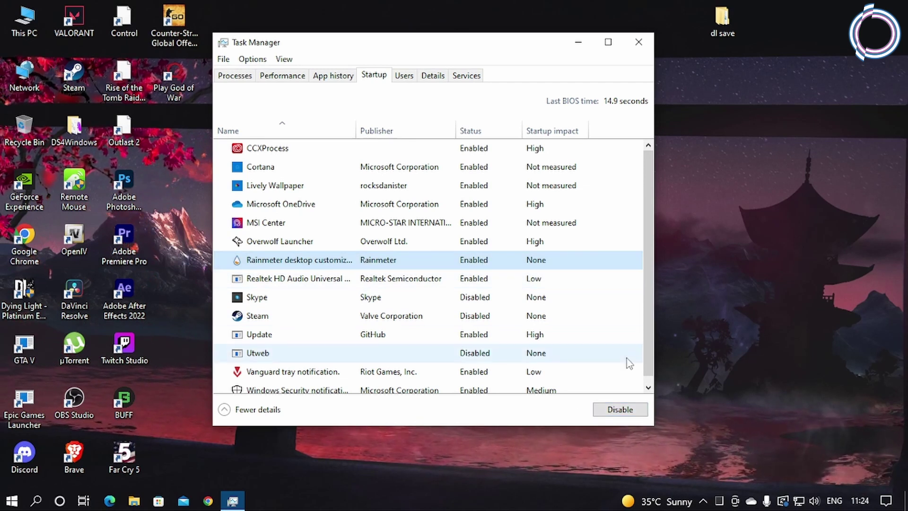
click(617, 409)
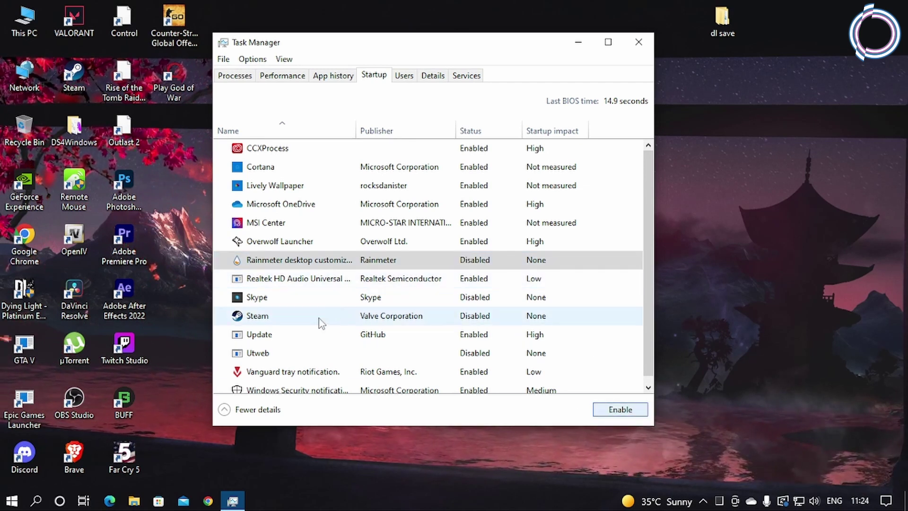
click(358, 318)
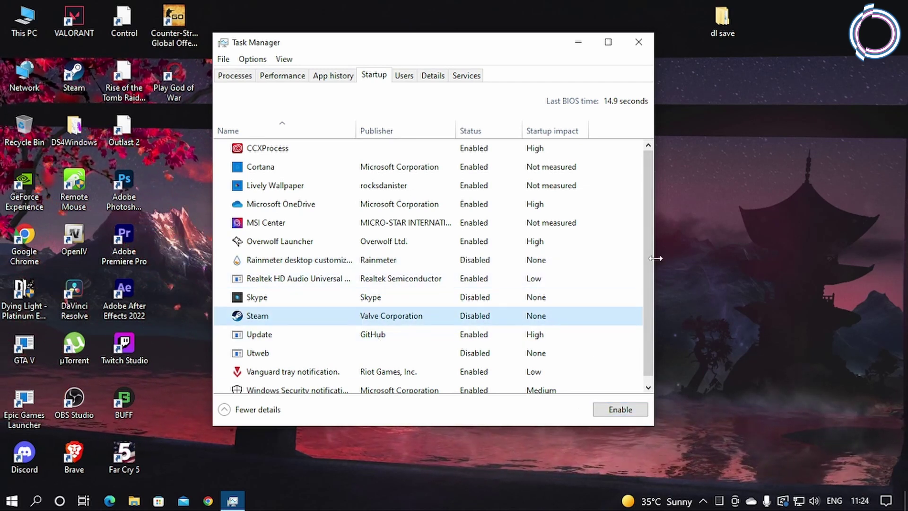
scroll(649, 262, down, 1)
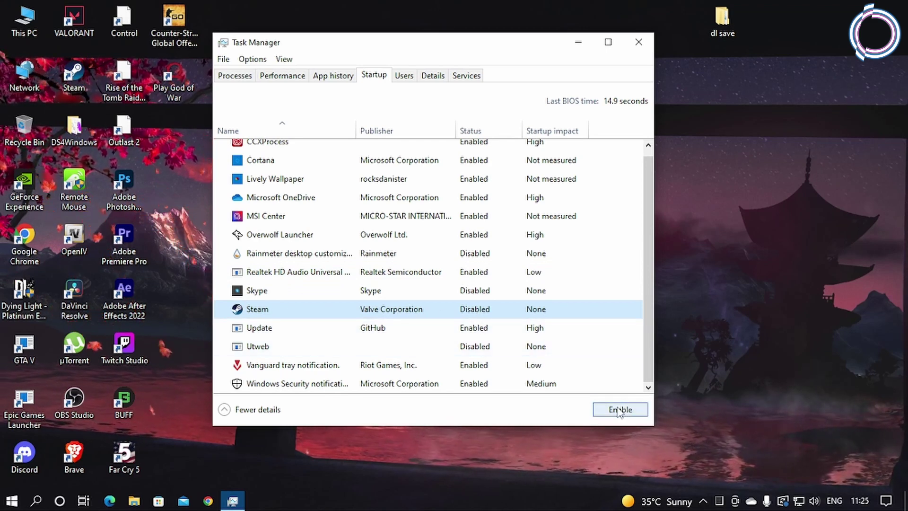
click(639, 43)
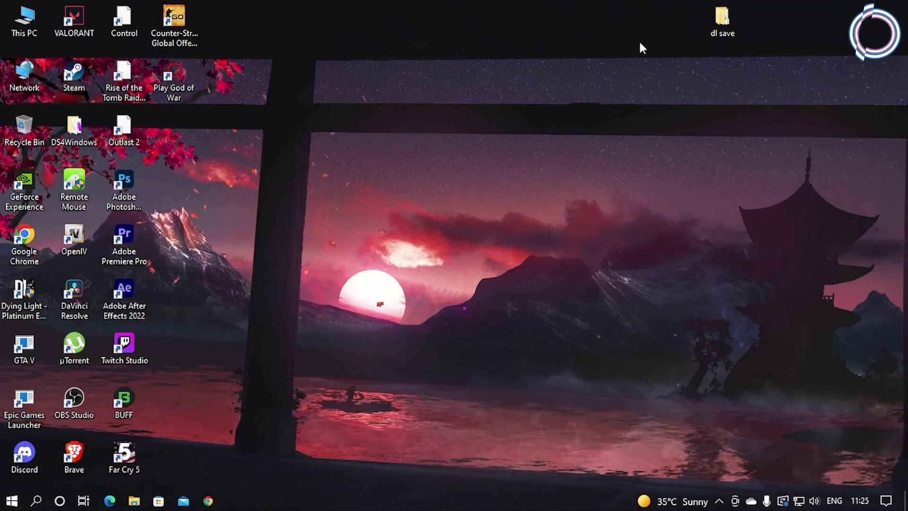
- Refresh the desktop and open Background apps settings by searching 'backg'
right_click(404, 173)
click(426, 213)
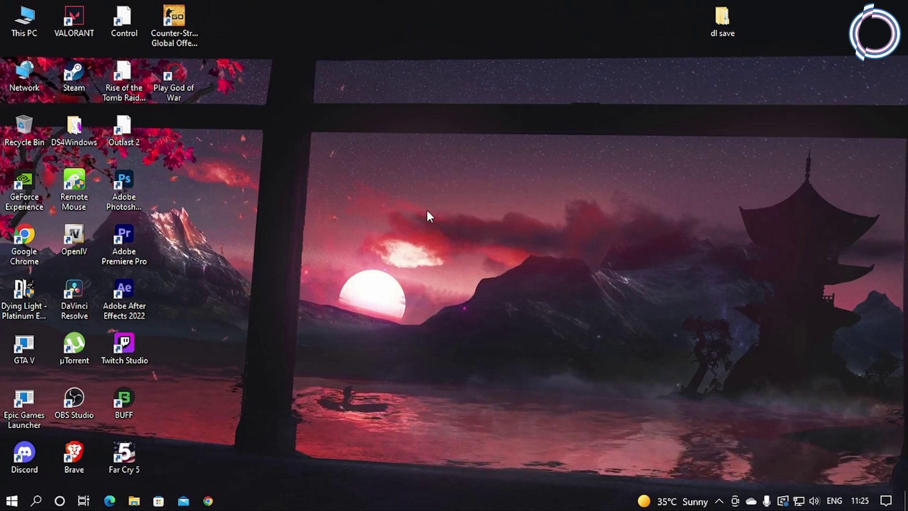
key(super)
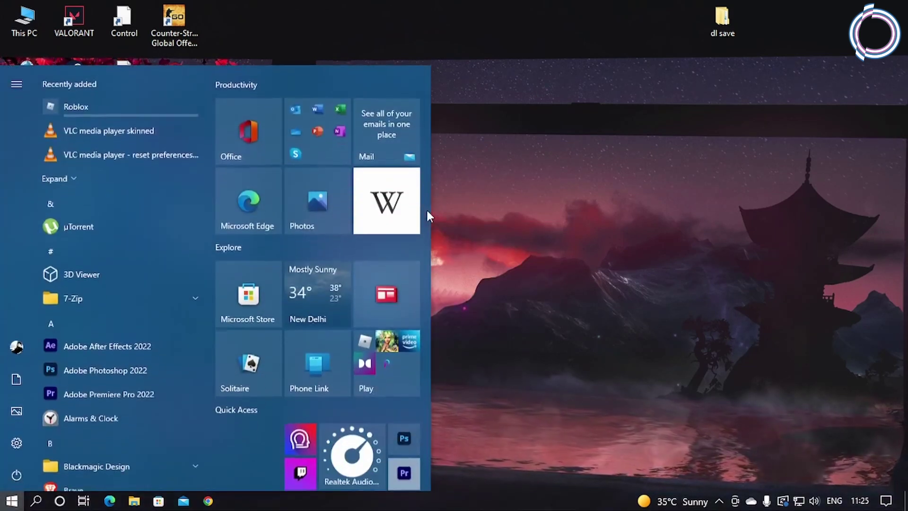
text(backg)
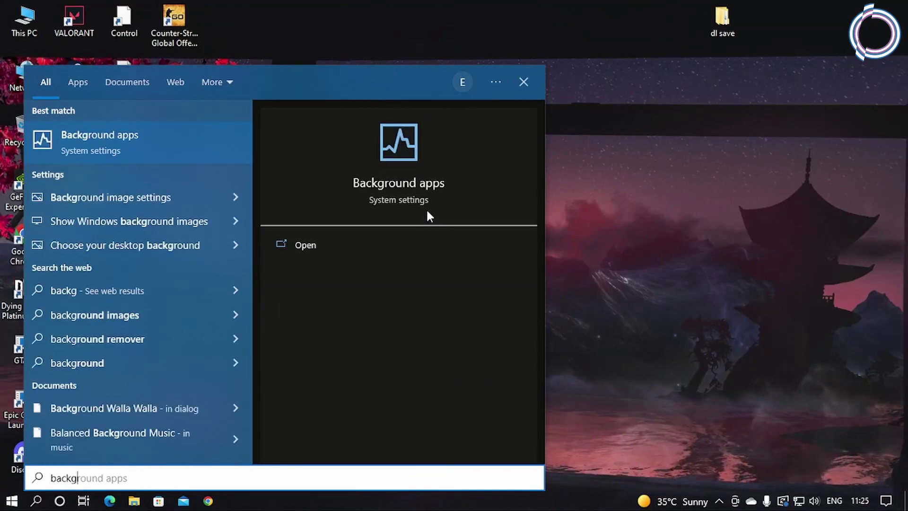
key(Return)
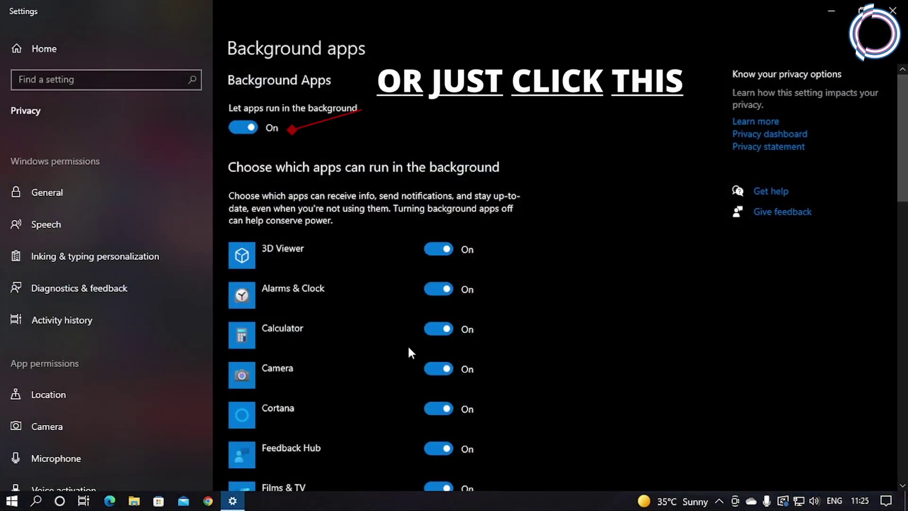
- Turn off background access for 3D Viewer, Calculator, Camera, Cortana, Get Help and Groove Music
click(437, 255)
click(432, 328)
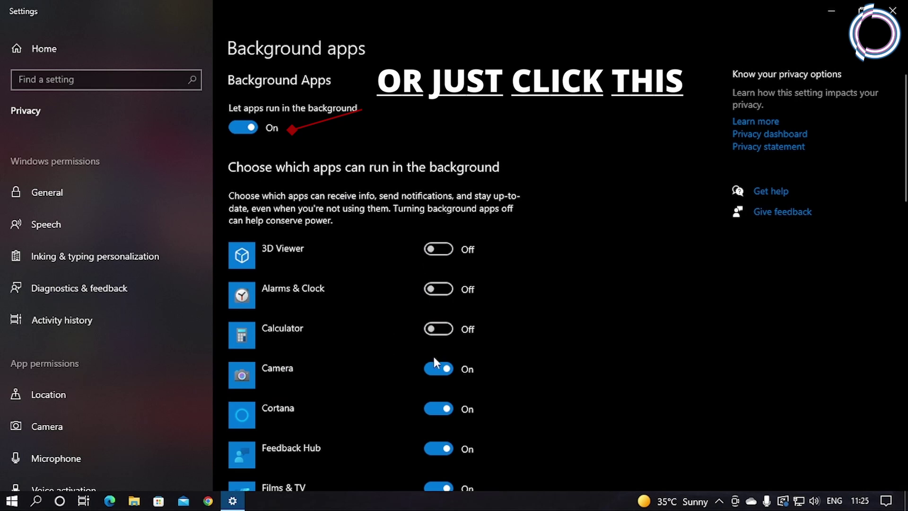
click(434, 369)
click(438, 408)
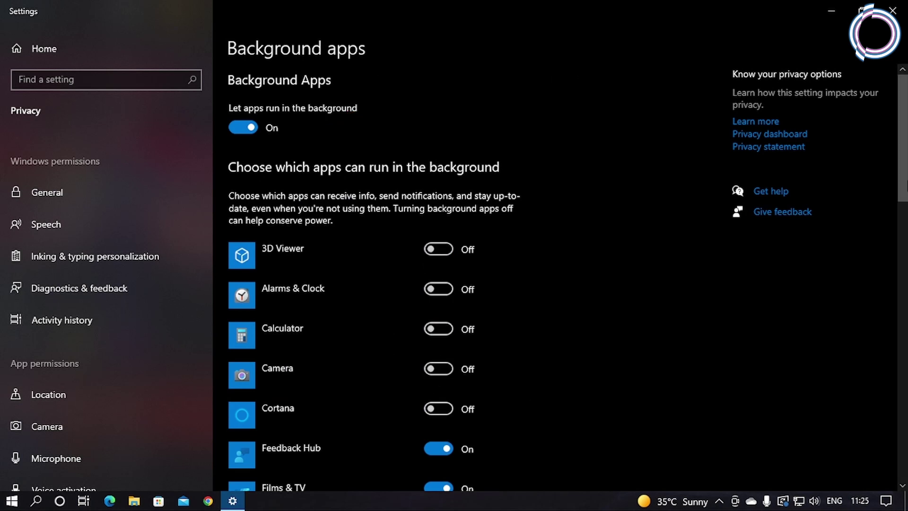
scroll(904, 201, down, 6)
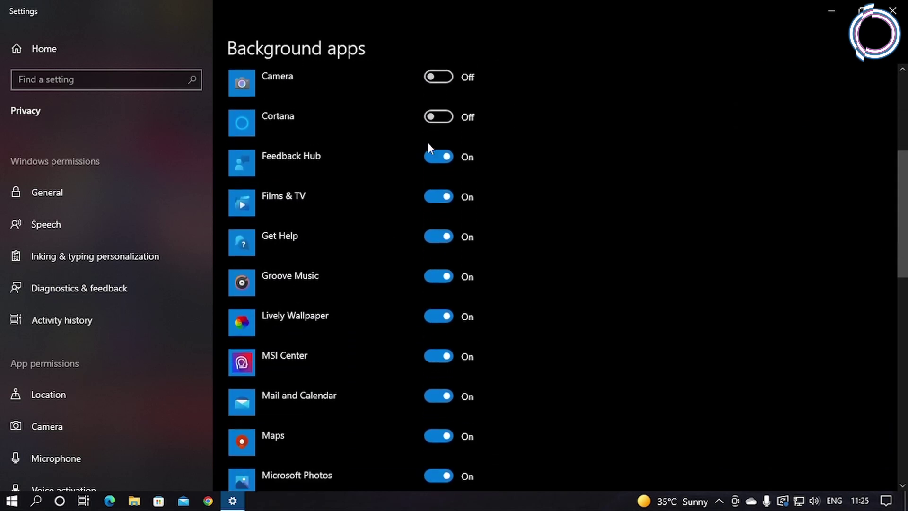
click(434, 245)
click(436, 280)
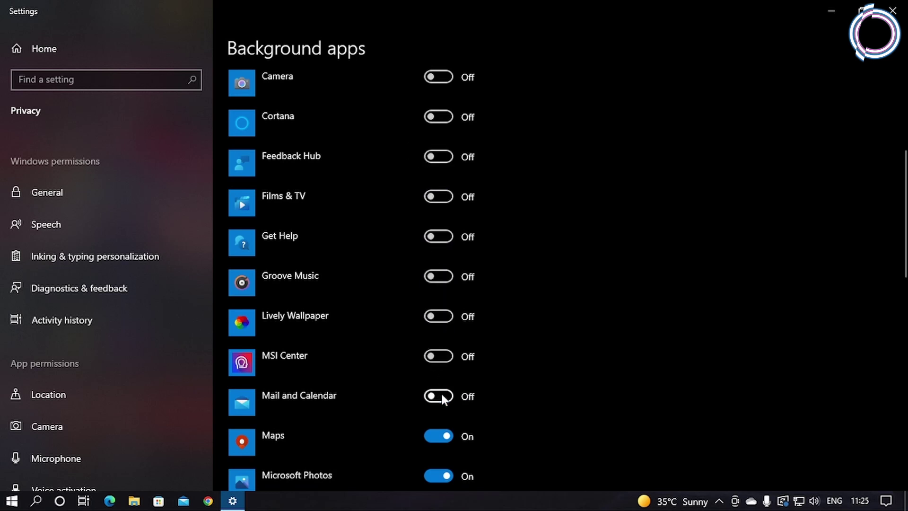
scroll(894, 347, down, 7)
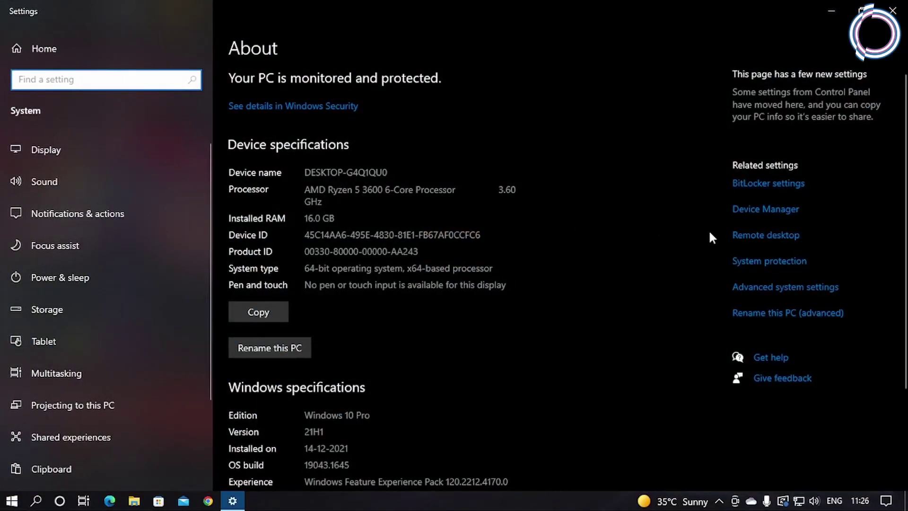
- Set visual effects to Adjust for best performance via Advanced system settings, then close all windows
click(789, 290)
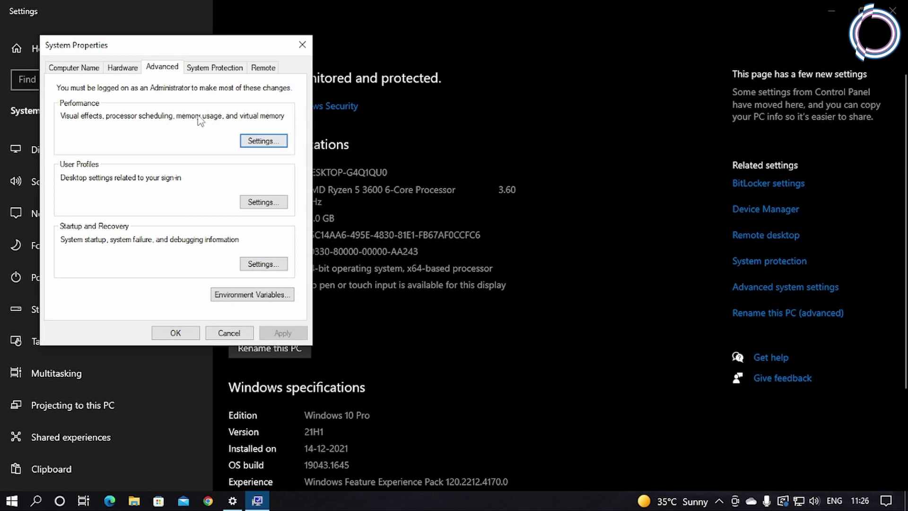
click(263, 141)
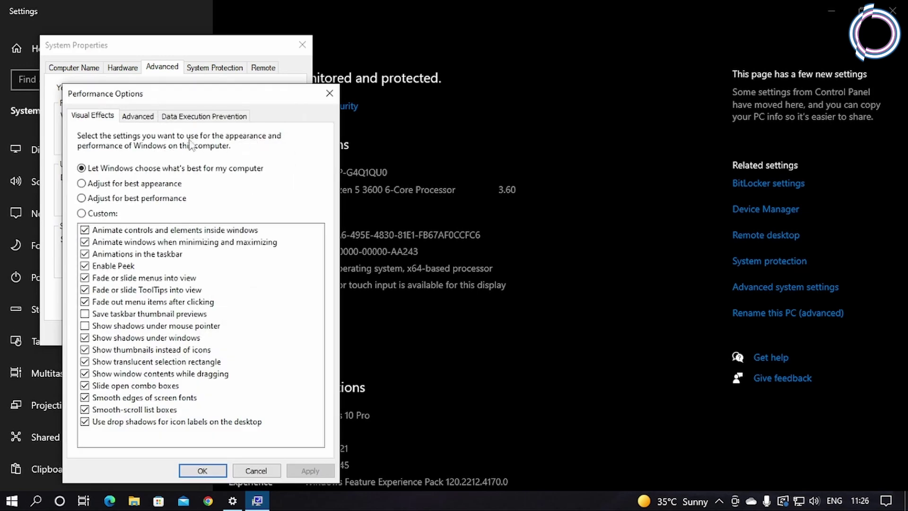
drag(133, 99, 154, 60)
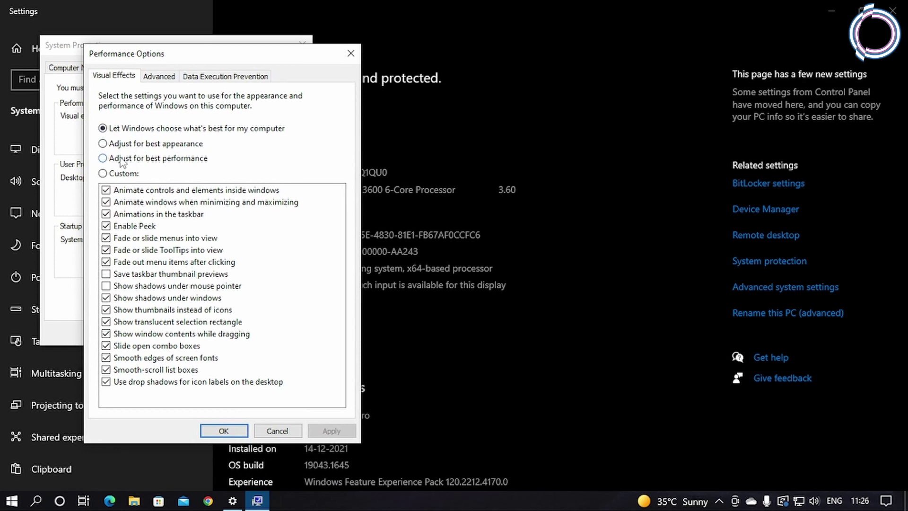
click(228, 429)
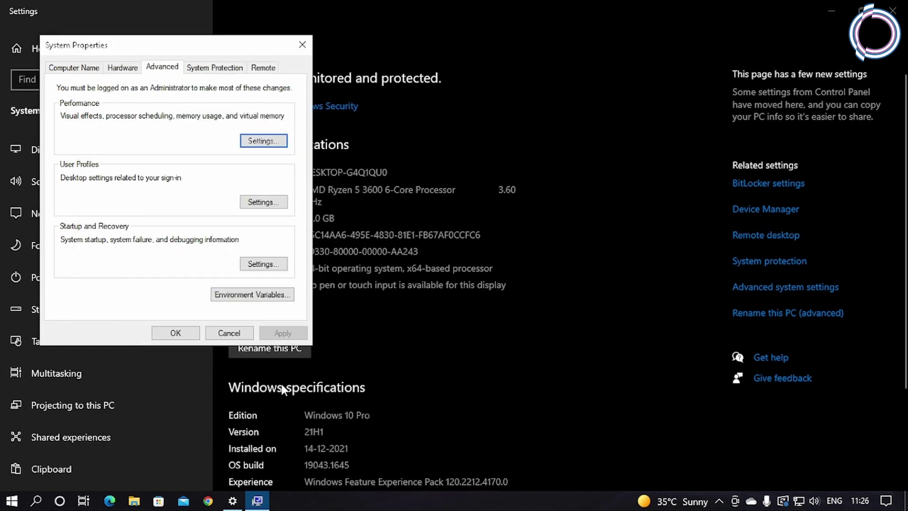
click(176, 333)
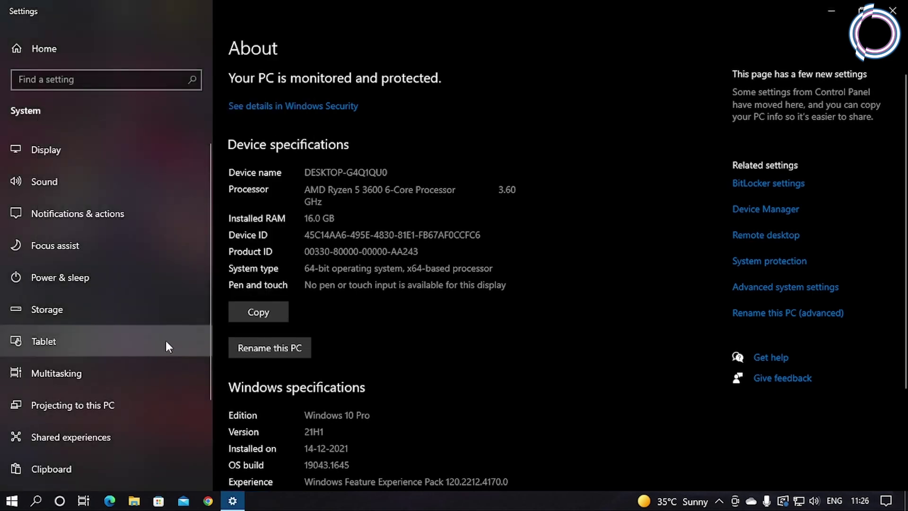
key(alt+F4)
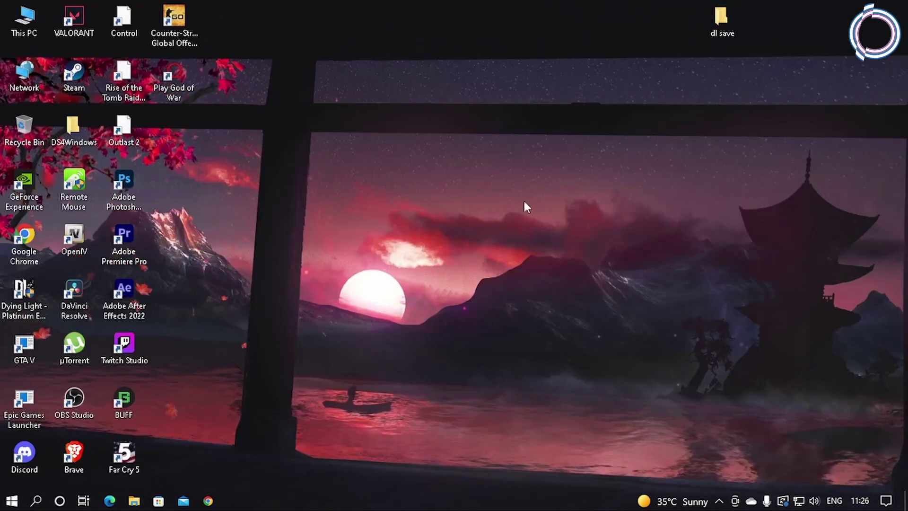
- Open the Virtual Memory settings from This PC's advanced system Performance Options
right_click(32, 24)
click(85, 182)
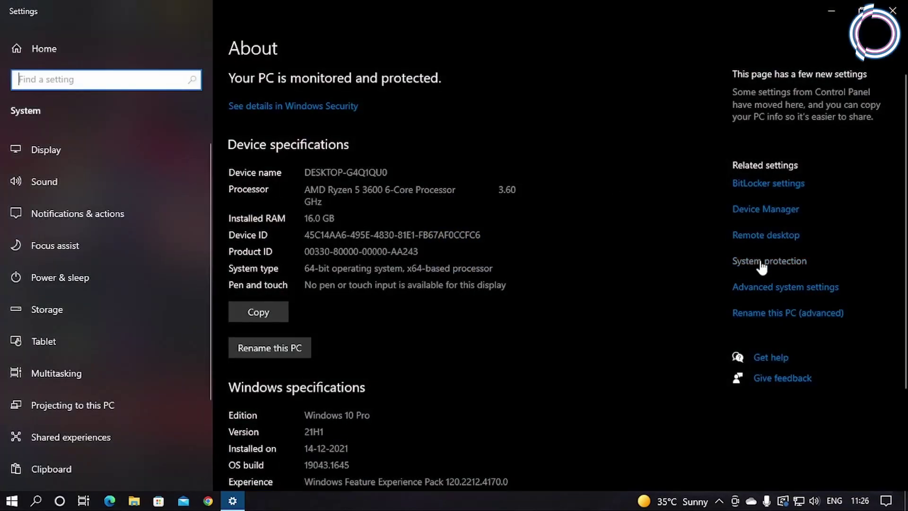
click(771, 287)
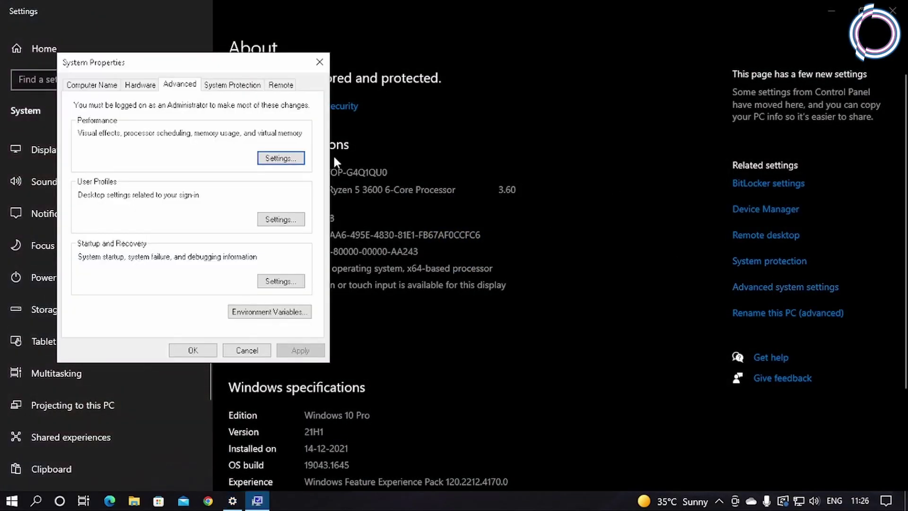
click(280, 159)
click(164, 118)
drag(178, 98, 190, 50)
click(316, 240)
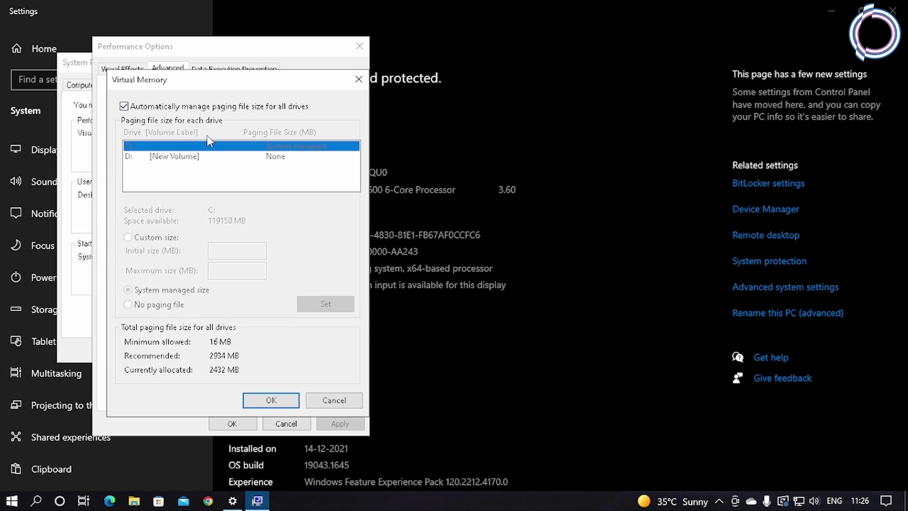
- Untick automatic paging file management, set C: to No paging file, and confirm the restart notice
click(124, 107)
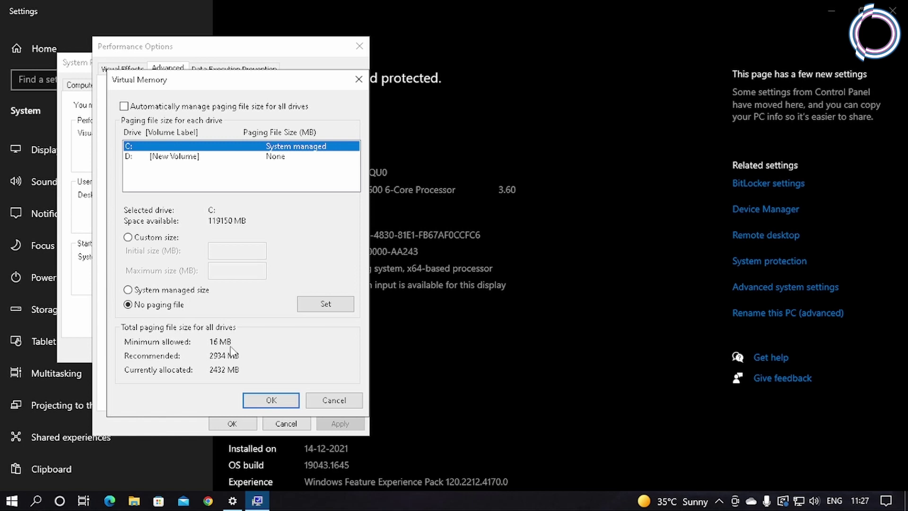
click(267, 399)
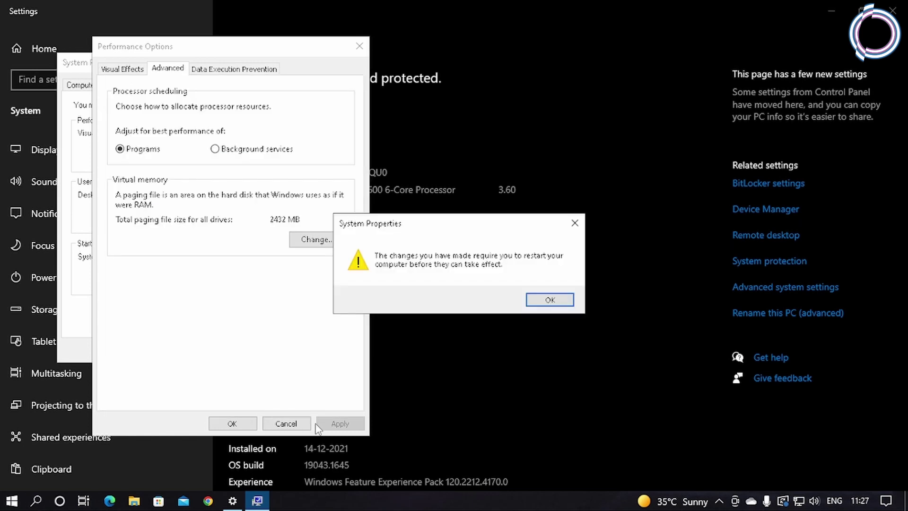
click(541, 301)
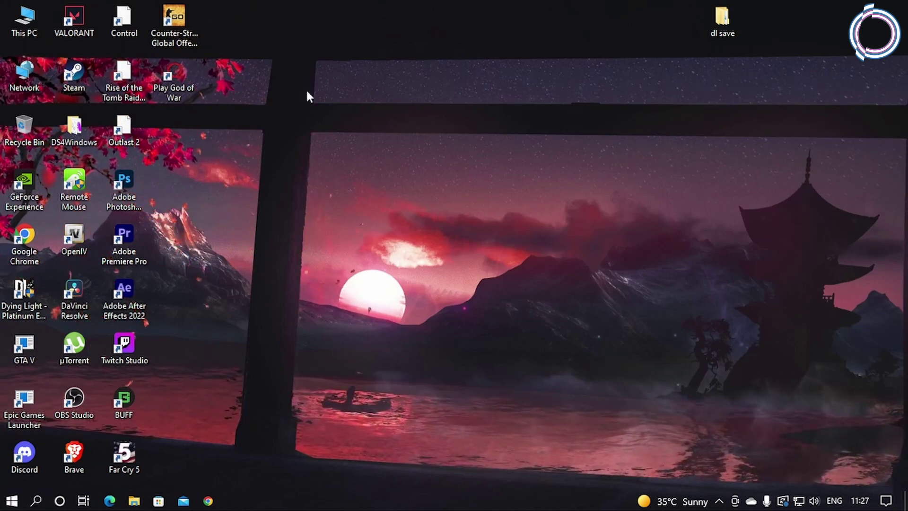
double_click(23, 19)
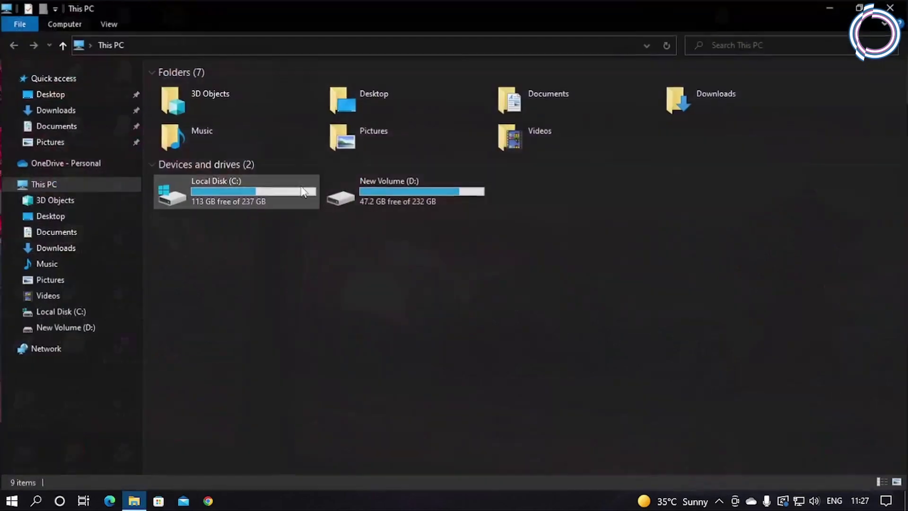
double_click(347, 203)
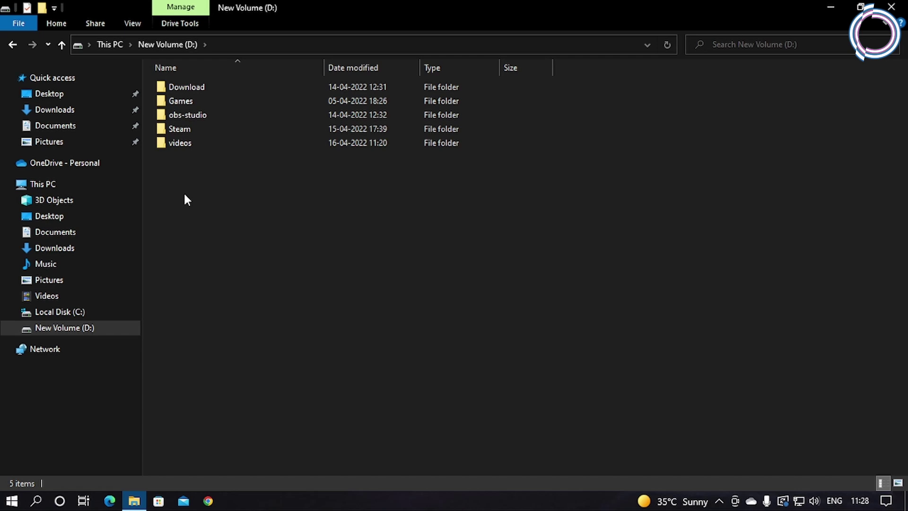
click(44, 186)
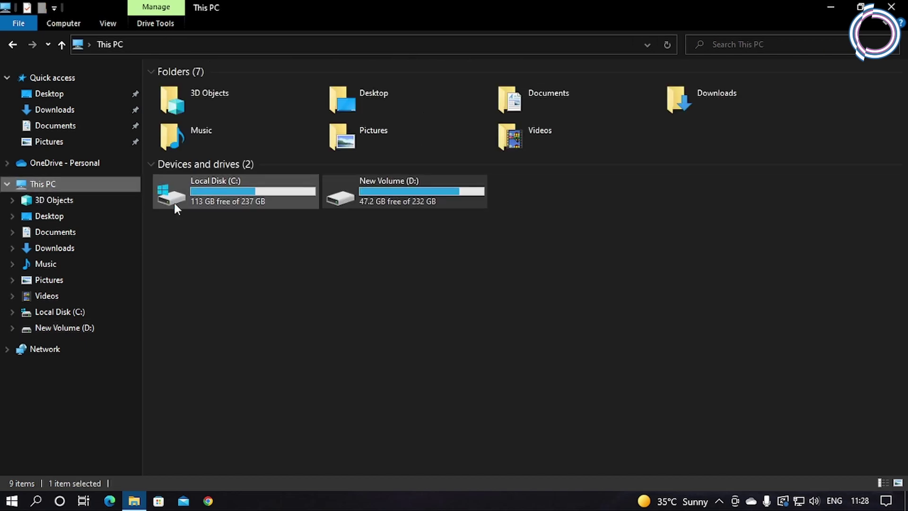
drag(213, 226, 266, 215)
drag(378, 212, 402, 199)
drag(399, 247, 288, 193)
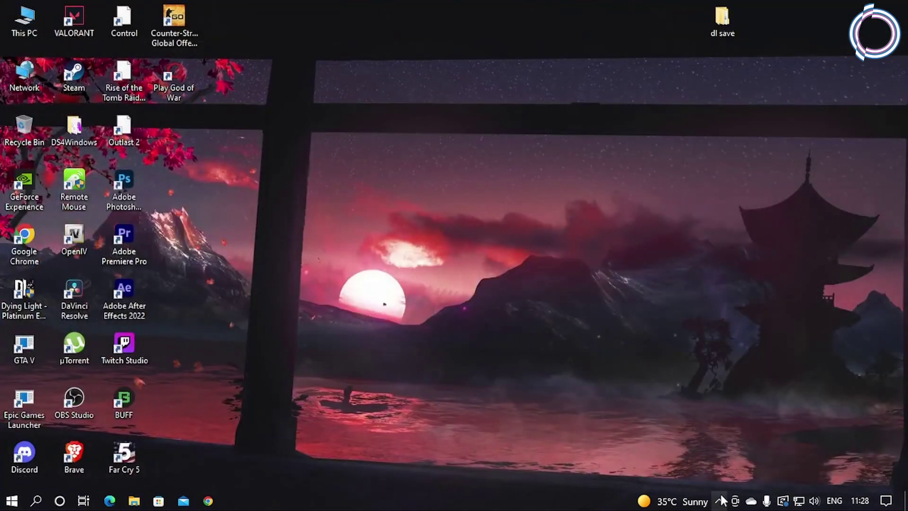
click(721, 501)
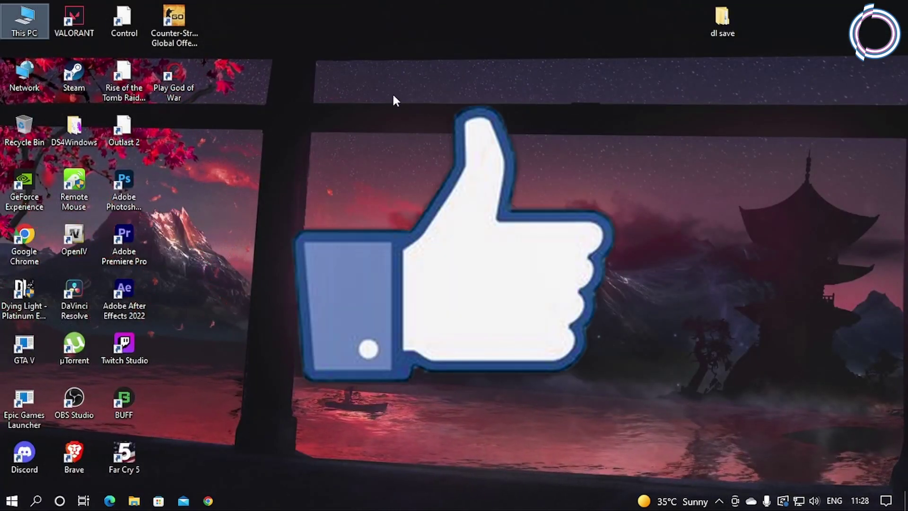
right_click(396, 101)
click(412, 130)
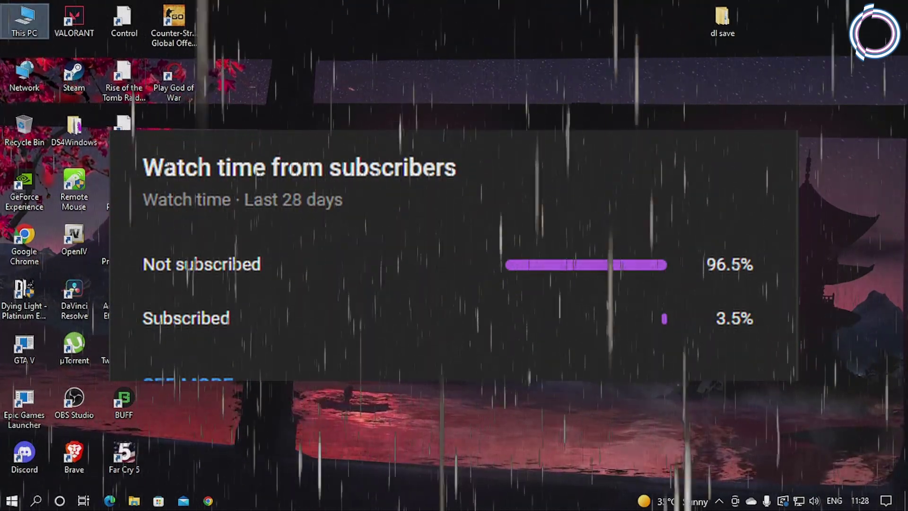